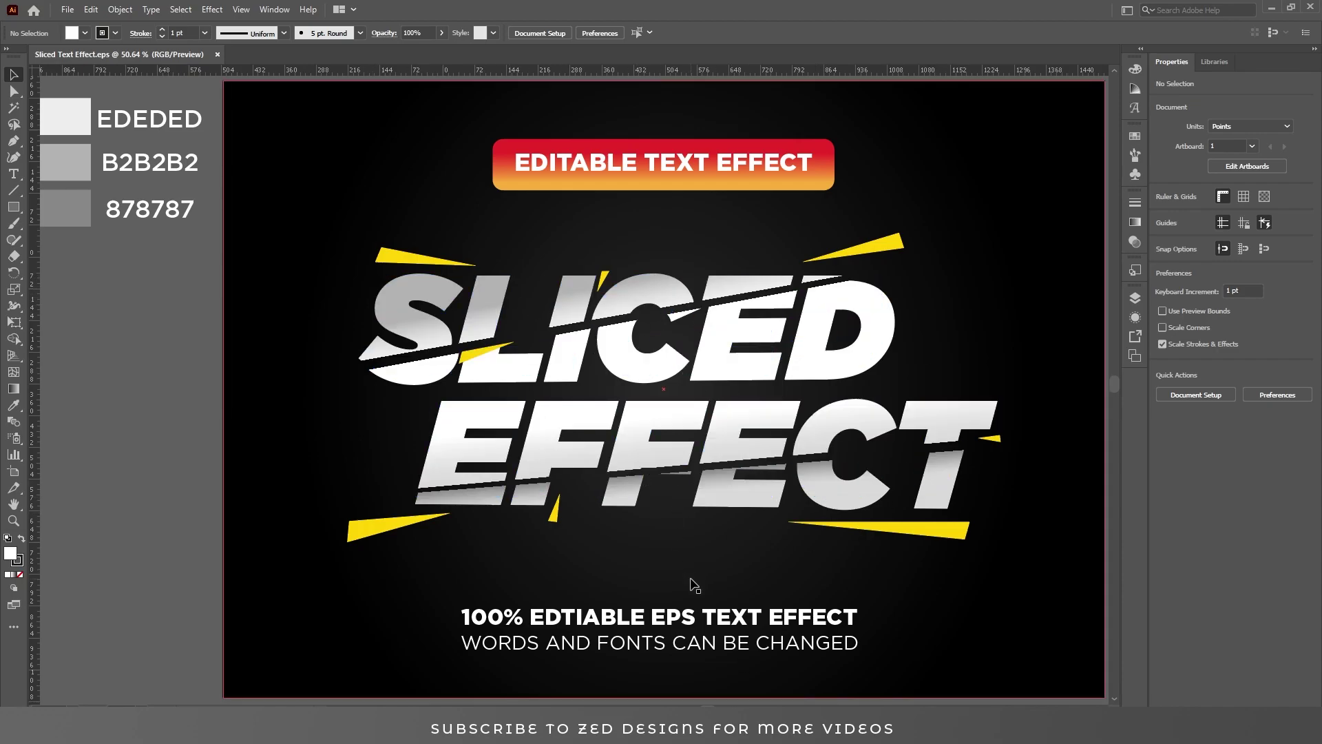
- Delete the finished sliced text artwork and its background from the artboard
drag(678, 391, 644, 370)
key(ctrl+minus)
drag(874, 614, 305, 208)
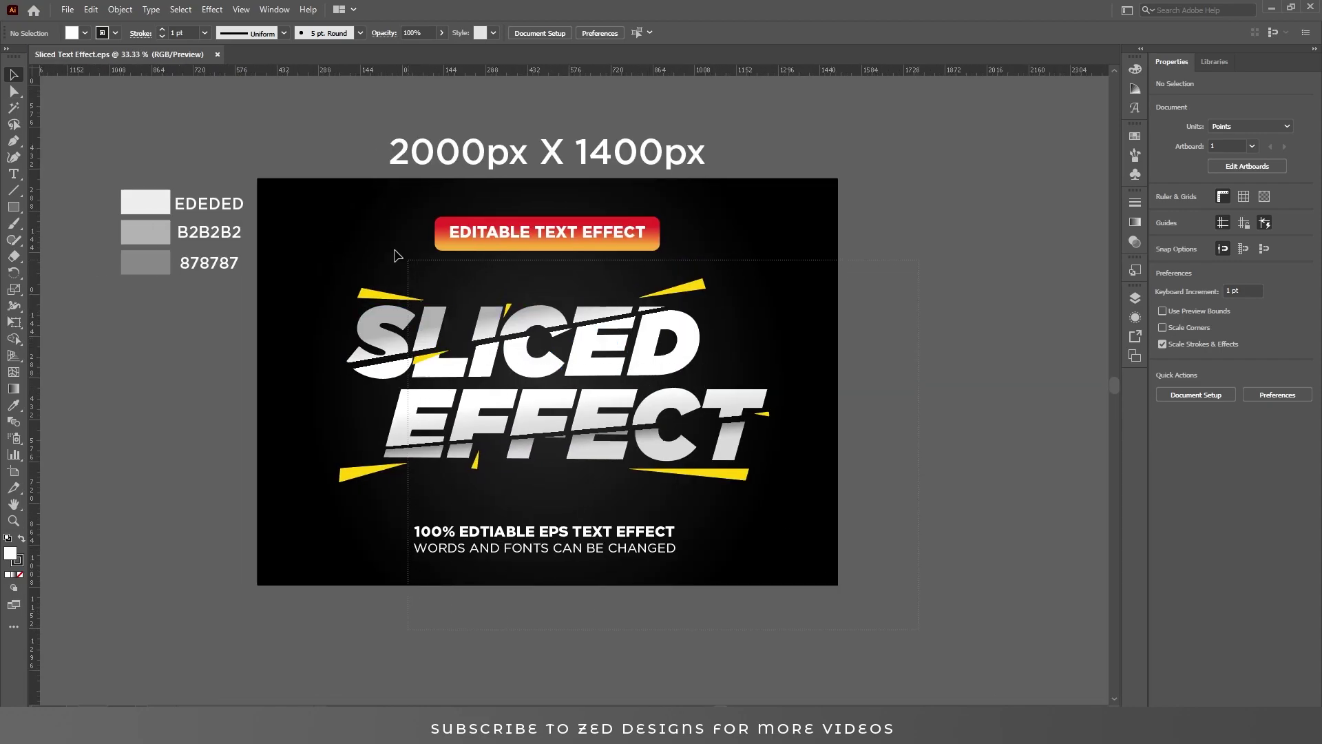
key(Delete)
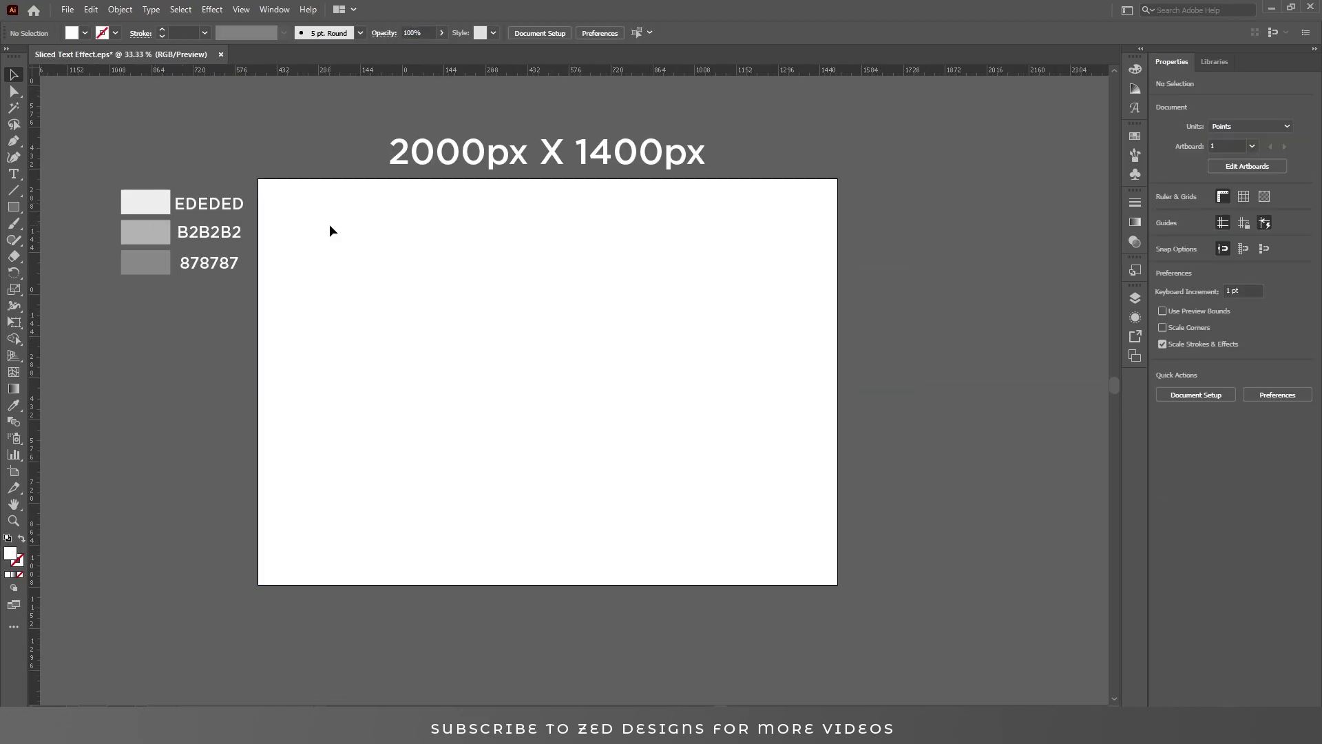
- Create a 2000 × 1400 pt rectangle on the BG layer and center it horizontally and vertically on the artboard
click(1135, 297)
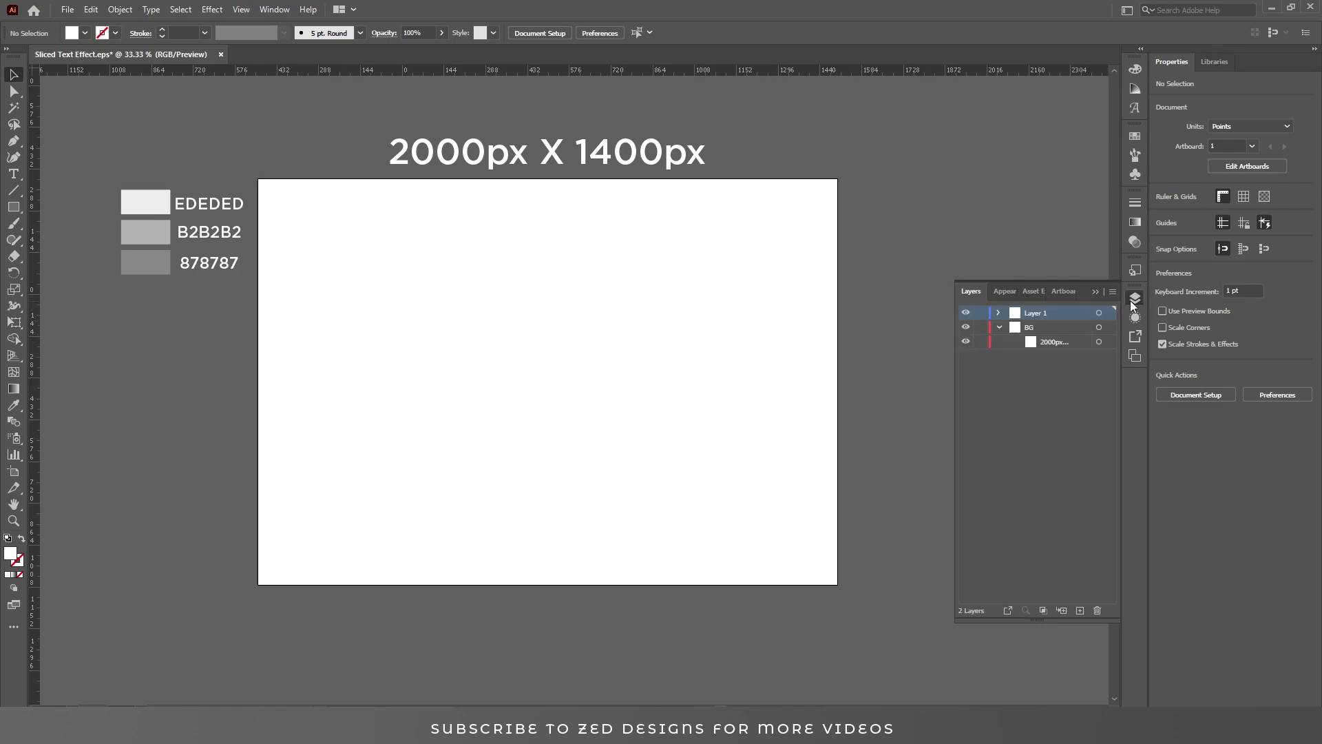
click(1095, 292)
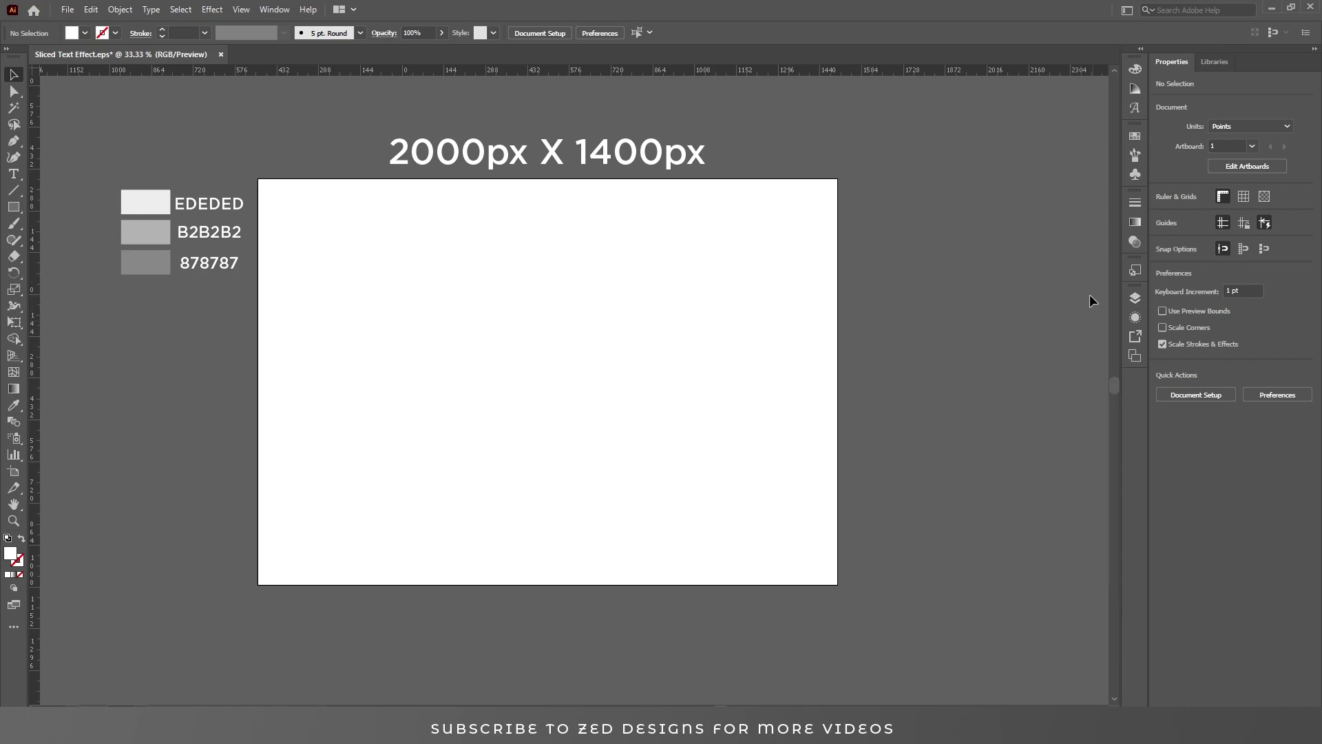
click(12, 209)
click(418, 263)
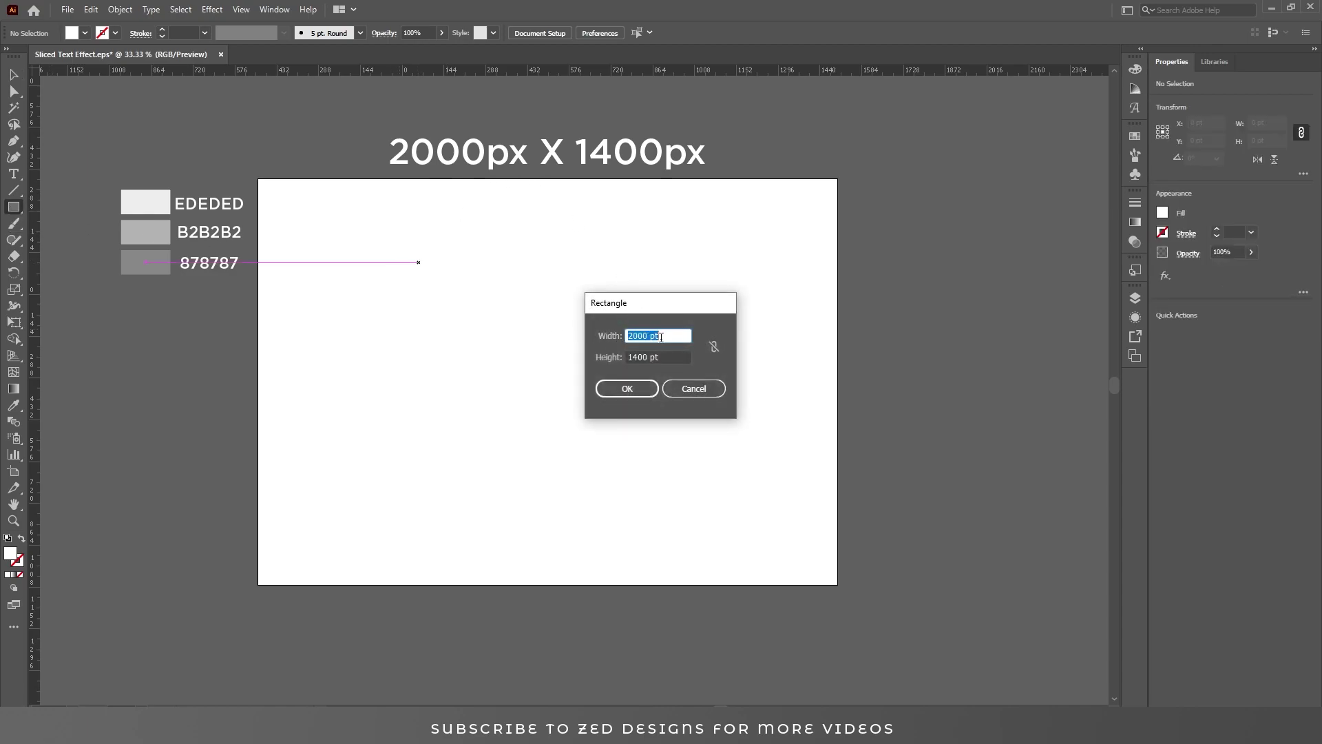
click(627, 388)
key(v)
click(589, 33)
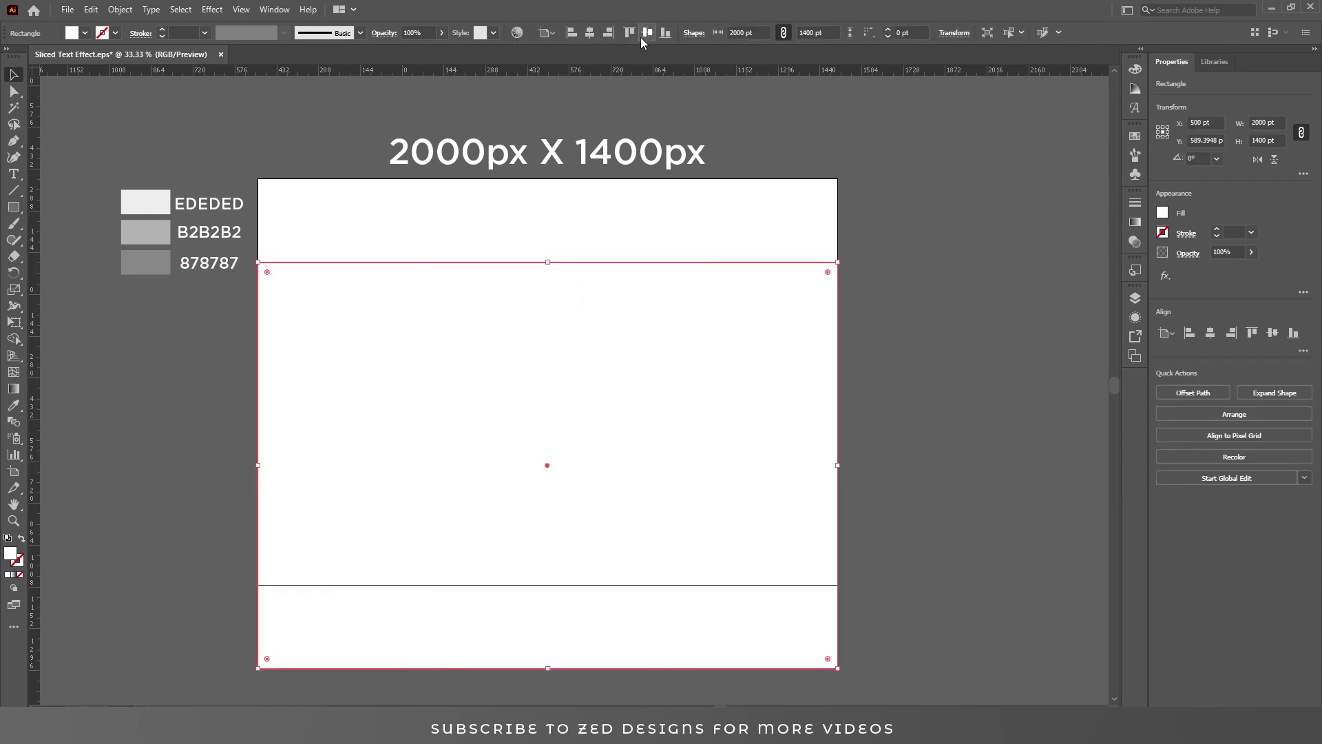
click(647, 33)
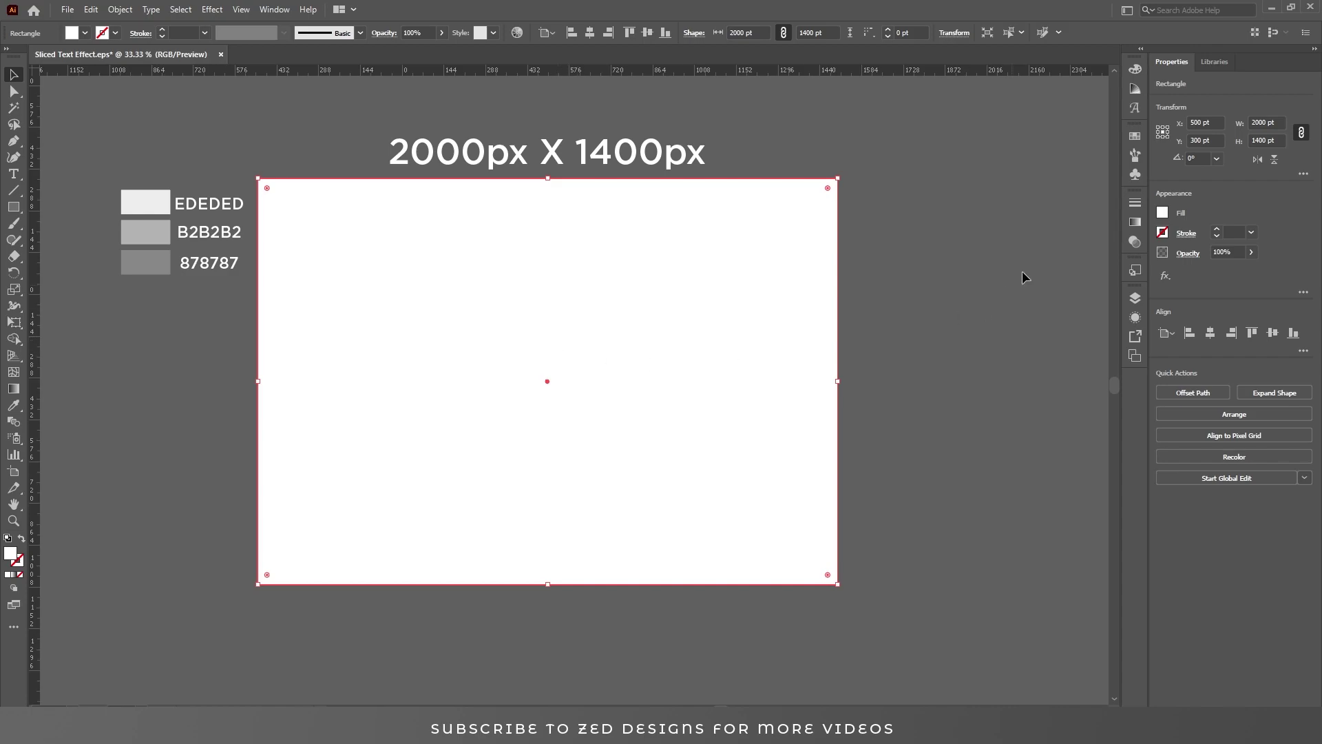
- Fill the background rectangle with a radial gradient and set its outer color stop to RGB hex 000000
click(1135, 222)
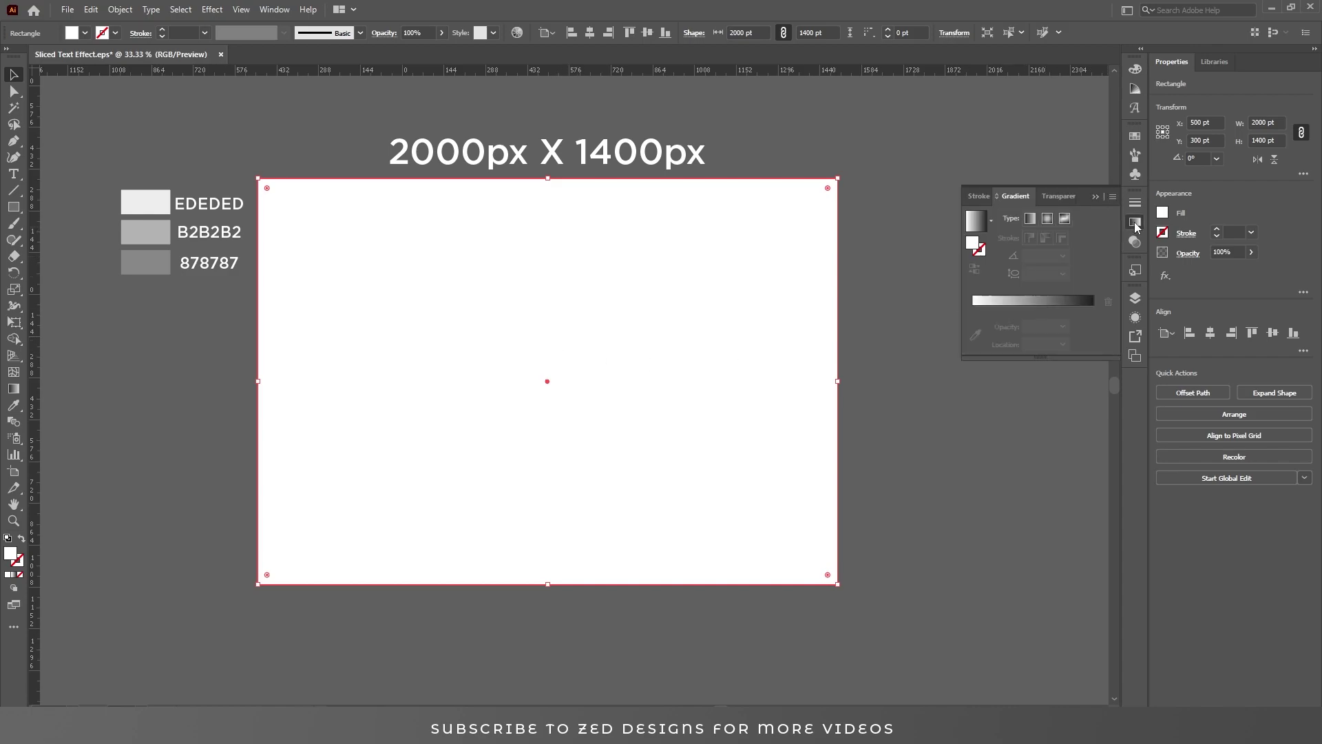
click(1047, 219)
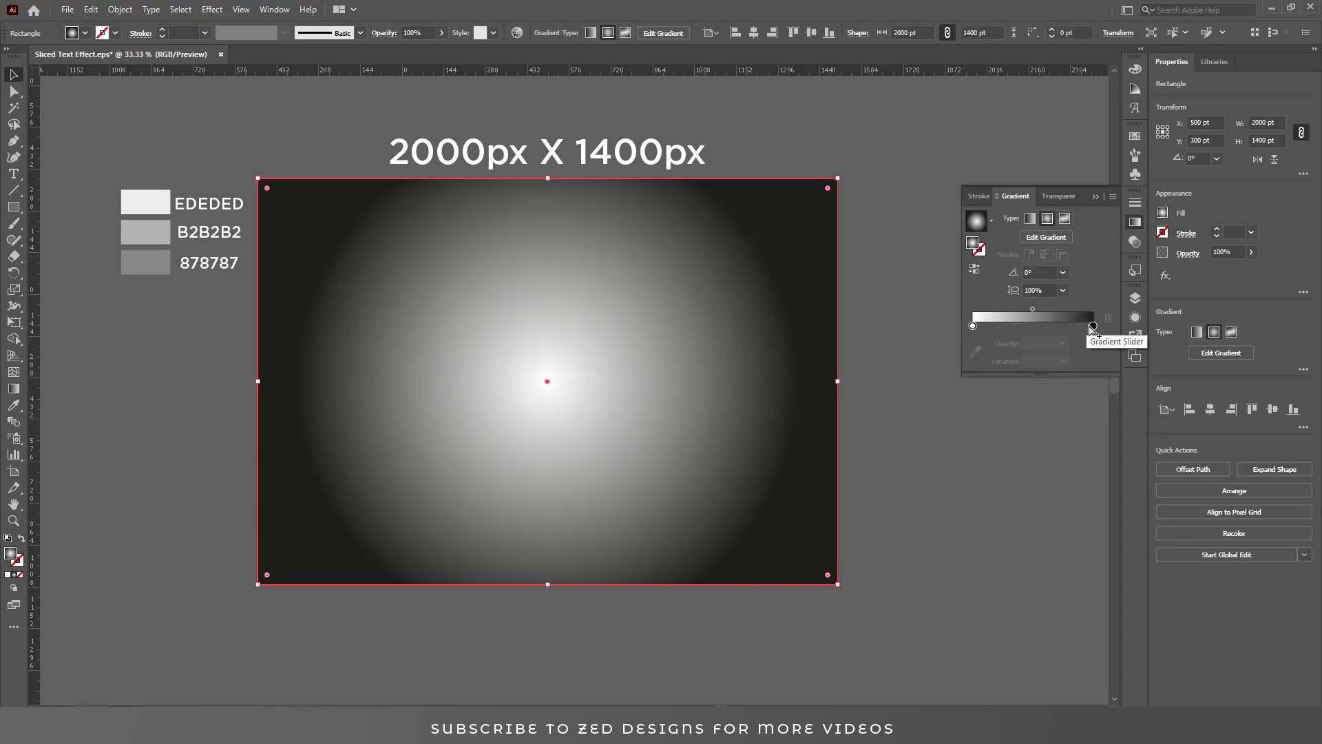
double_click(1093, 327)
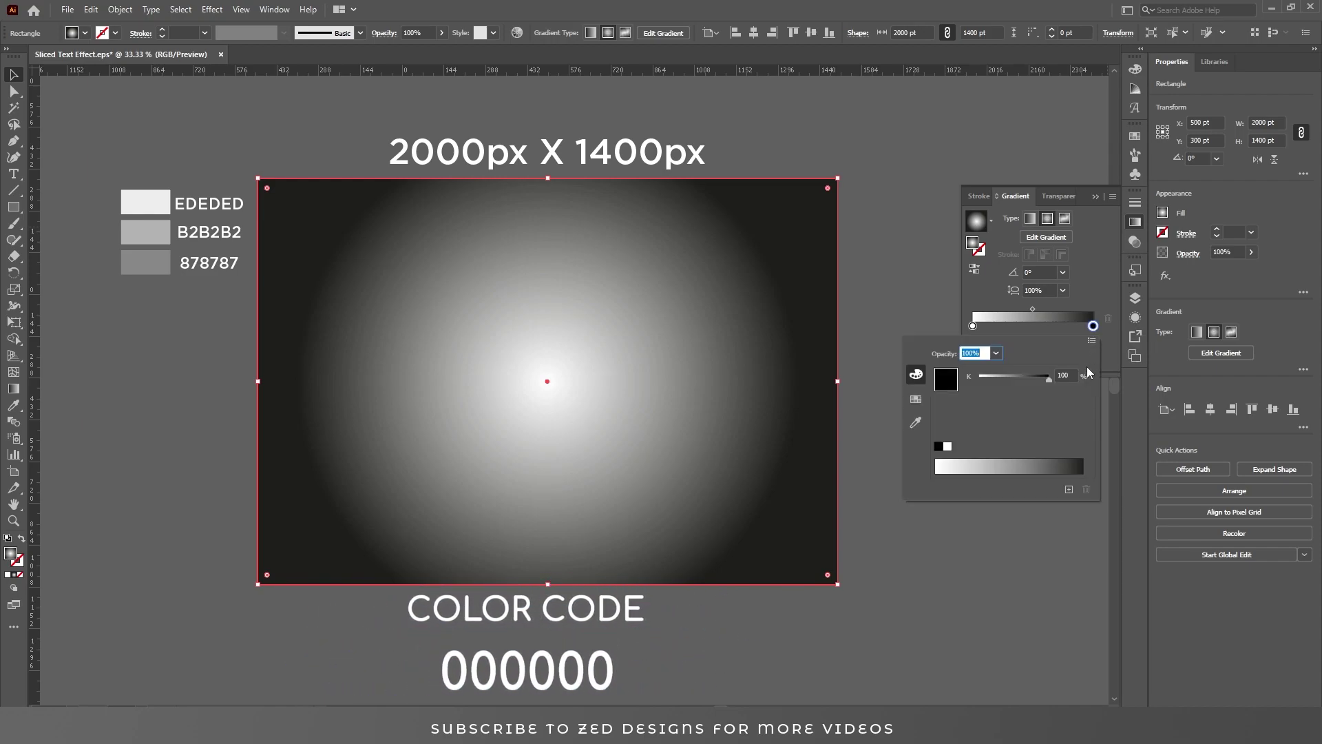
click(1091, 341)
click(1111, 359)
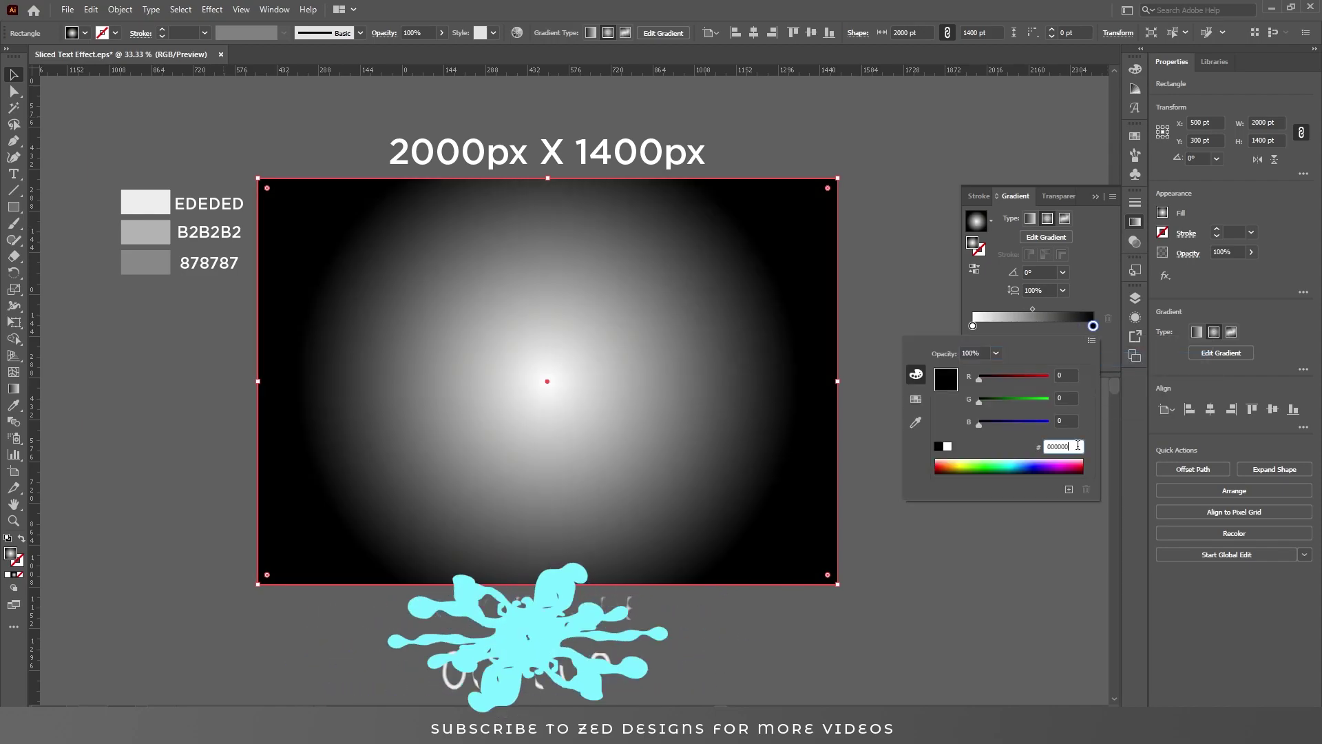
click(1092, 294)
- Set the inner color stop of the background's radial gradient to RGB hex 292929
click(972, 325)
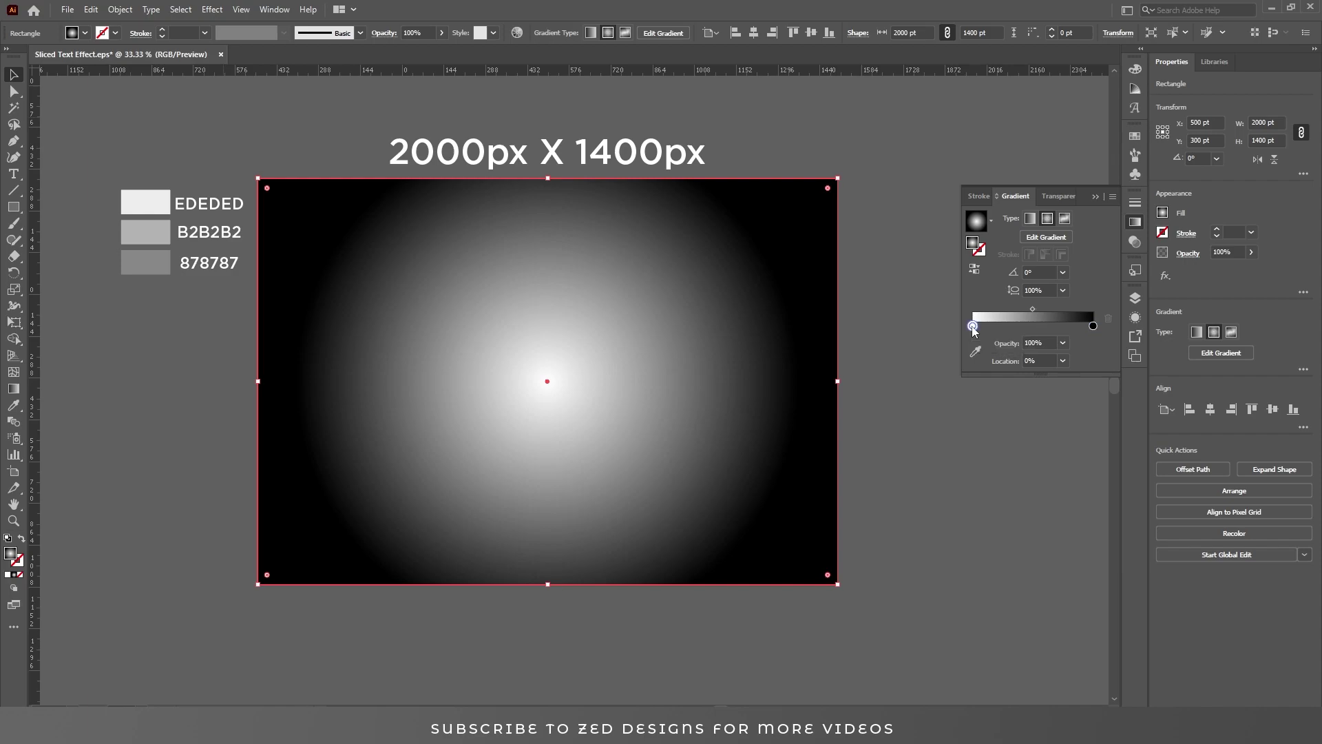
double_click(973, 325)
click(1091, 341)
click(1112, 359)
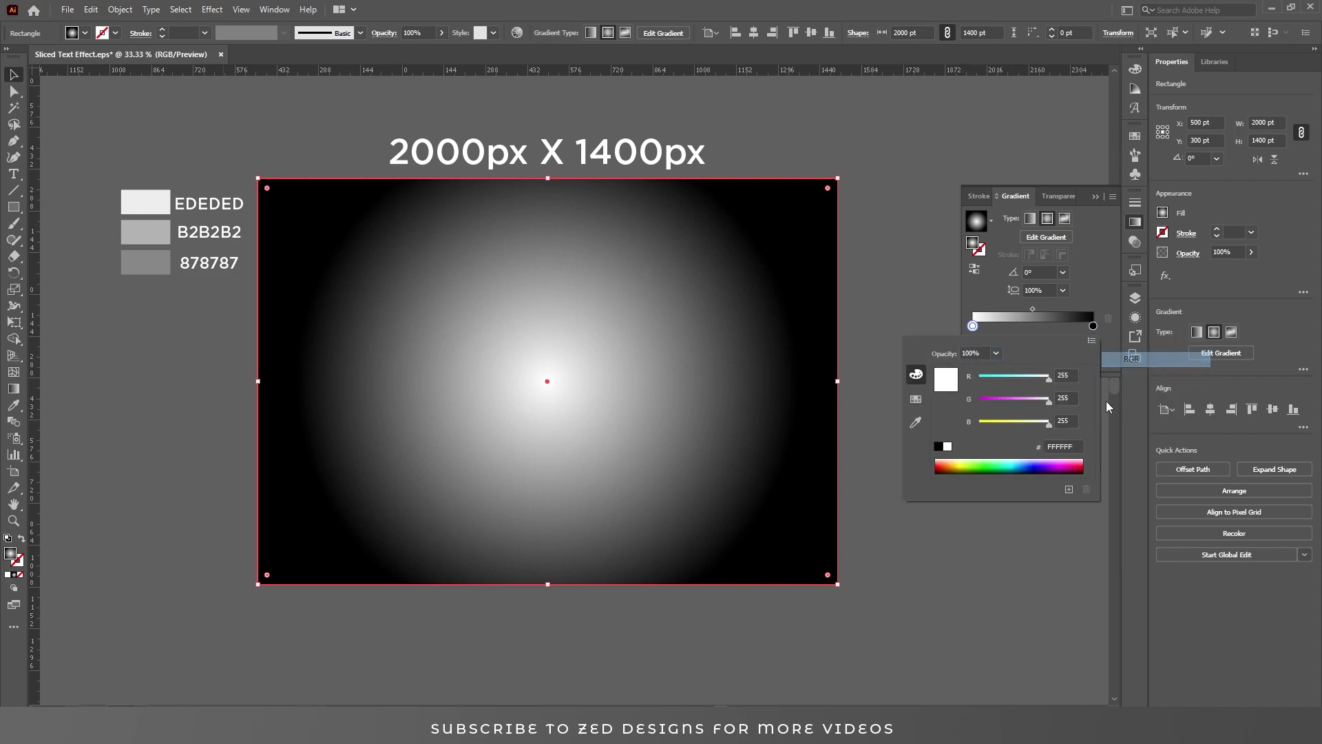
click(1065, 446)
text(29)
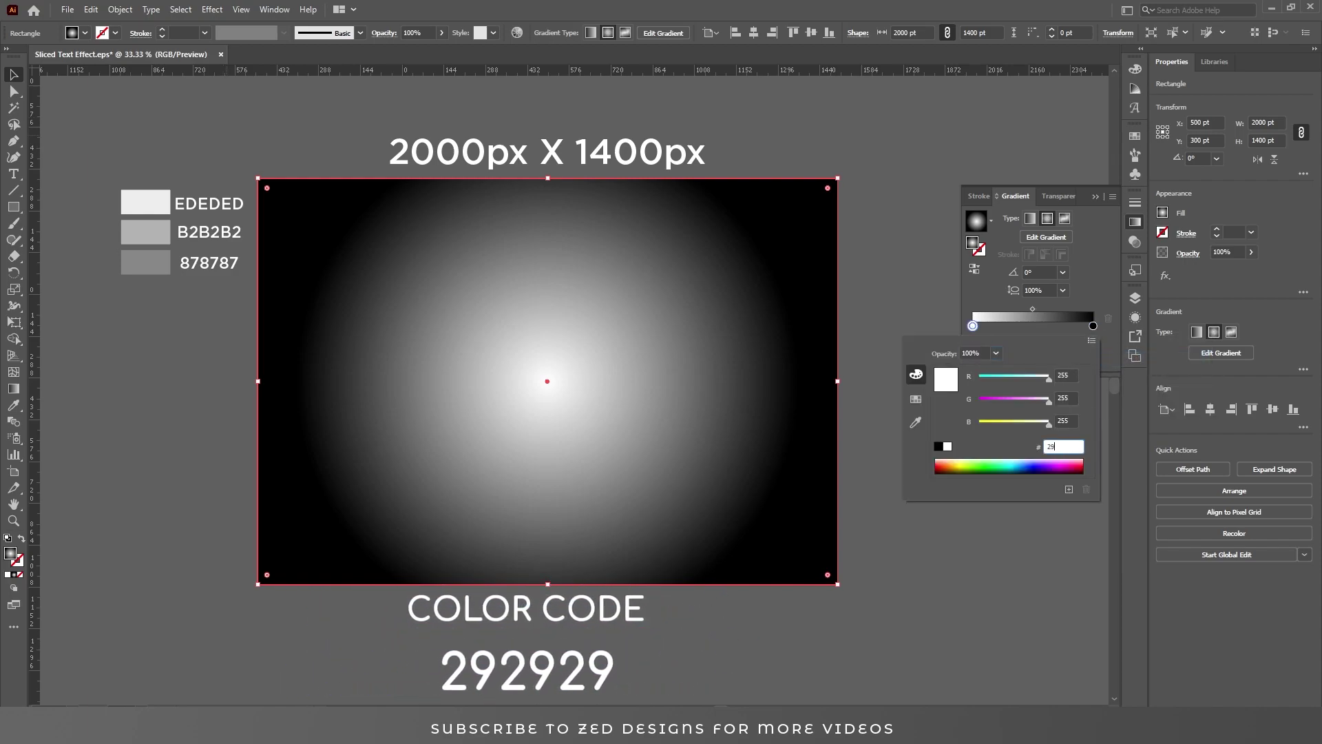
text(29292)
key(Tab)
click(1084, 286)
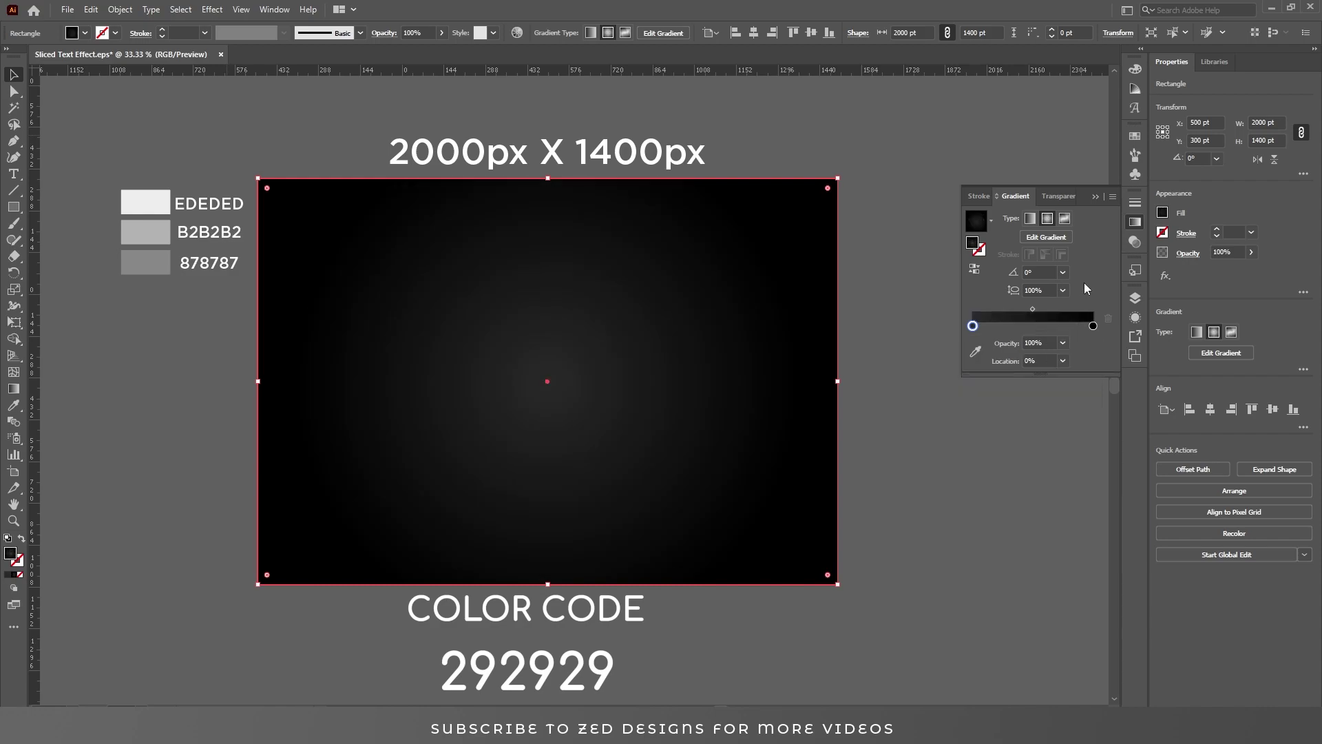
- Lock the BG layer
click(1135, 297)
click(985, 328)
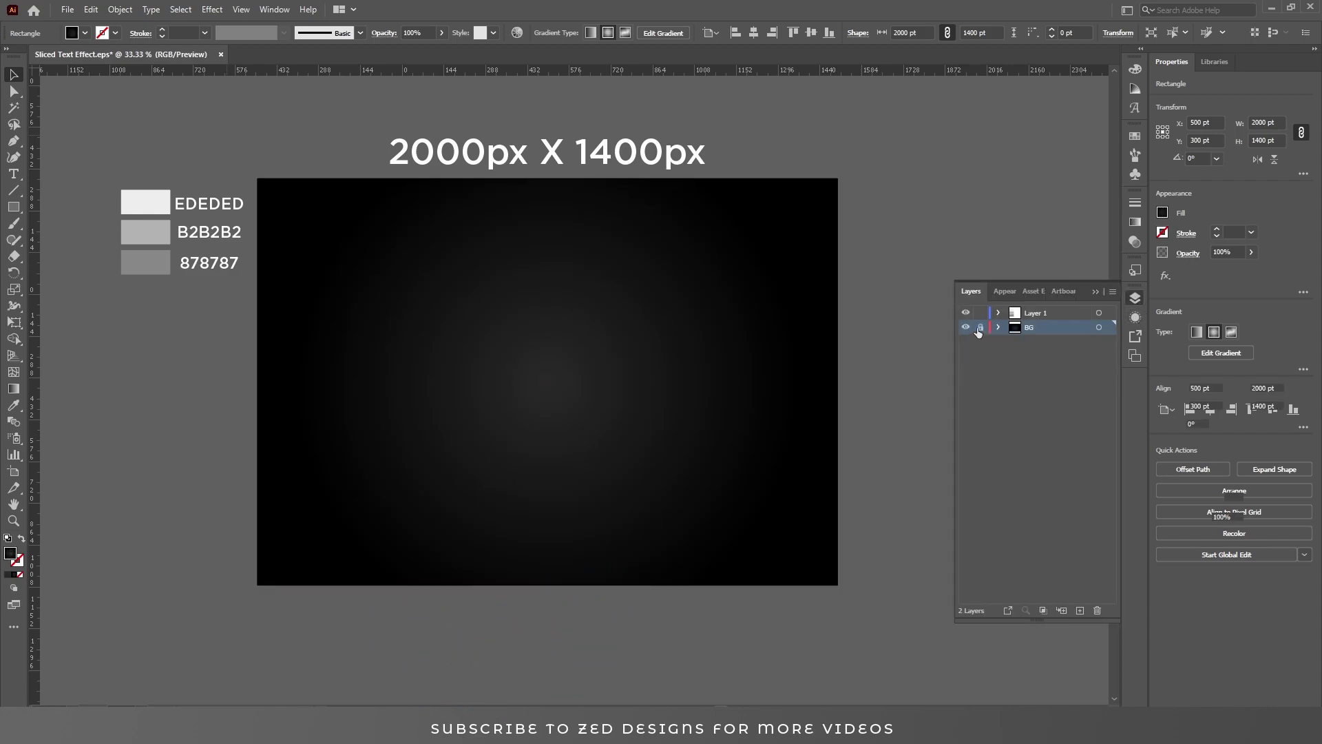
click(1095, 291)
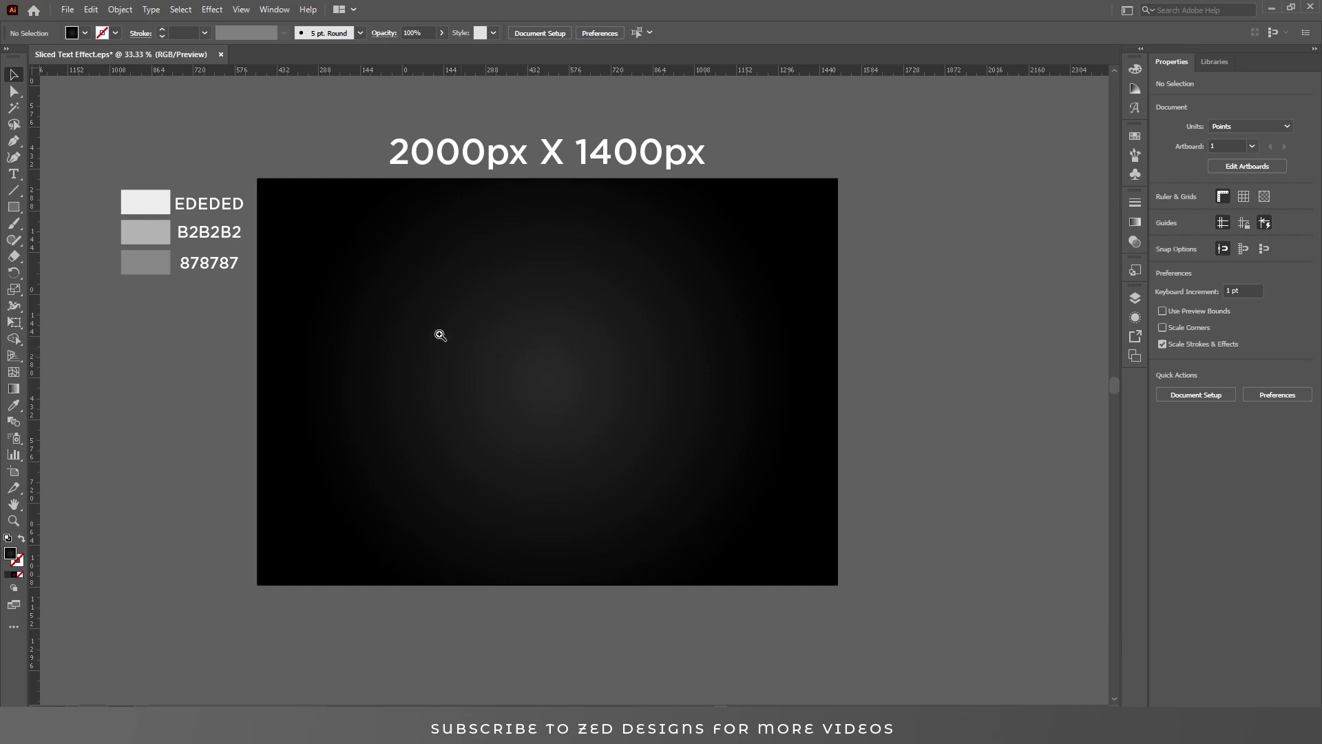
- Add a point text object reading "SLICED" on the dark background
drag(440, 334, 537, 393)
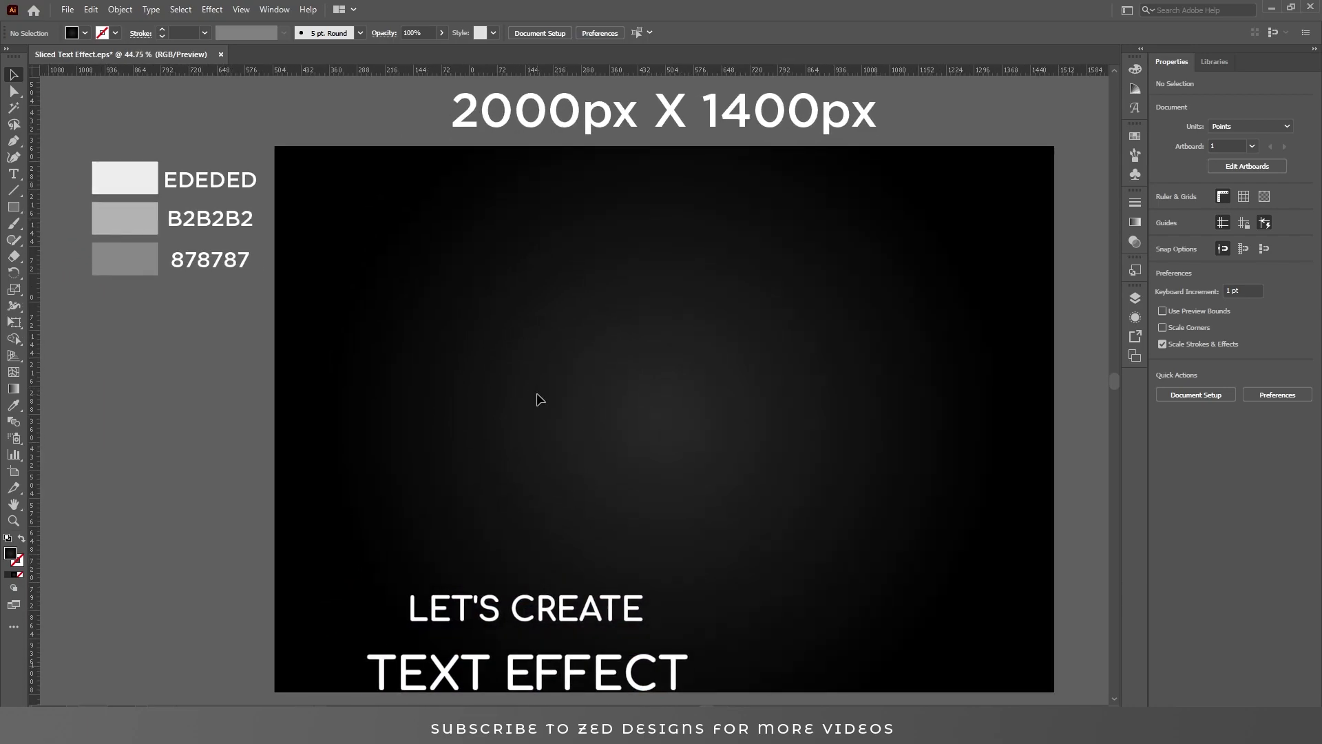
key(t)
click(571, 363)
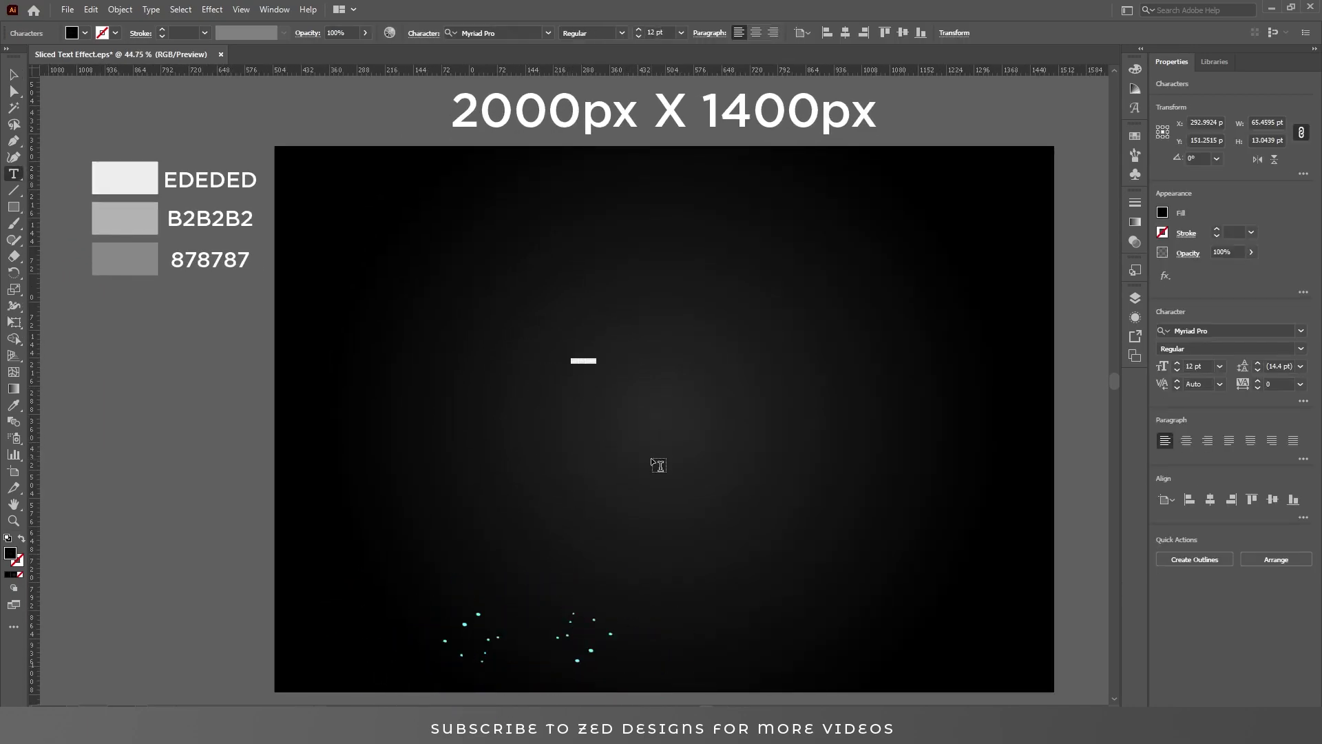
key(BackSpace)
click(14, 74)
- Set the SLICED text to the Gotham font in Ultra Italic style at 320 pt
click(477, 33)
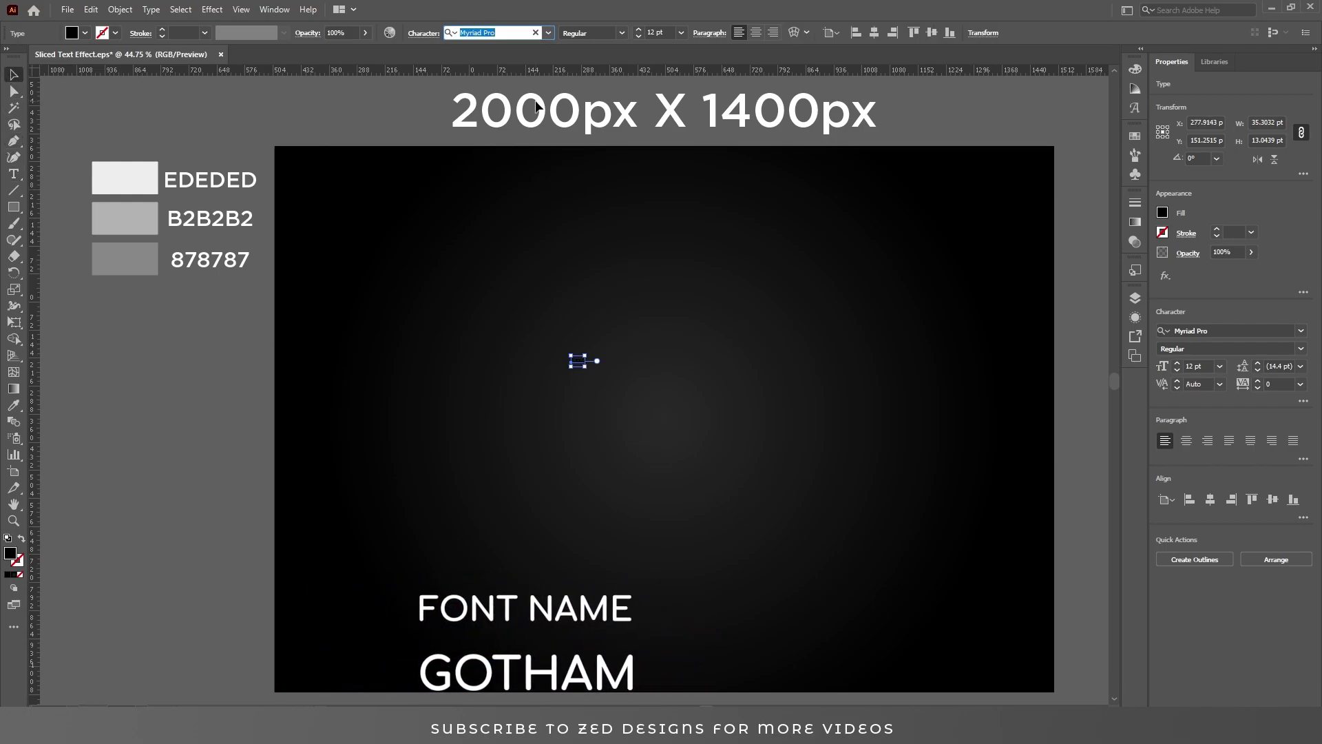
text(GOTHA)
click(653, 421)
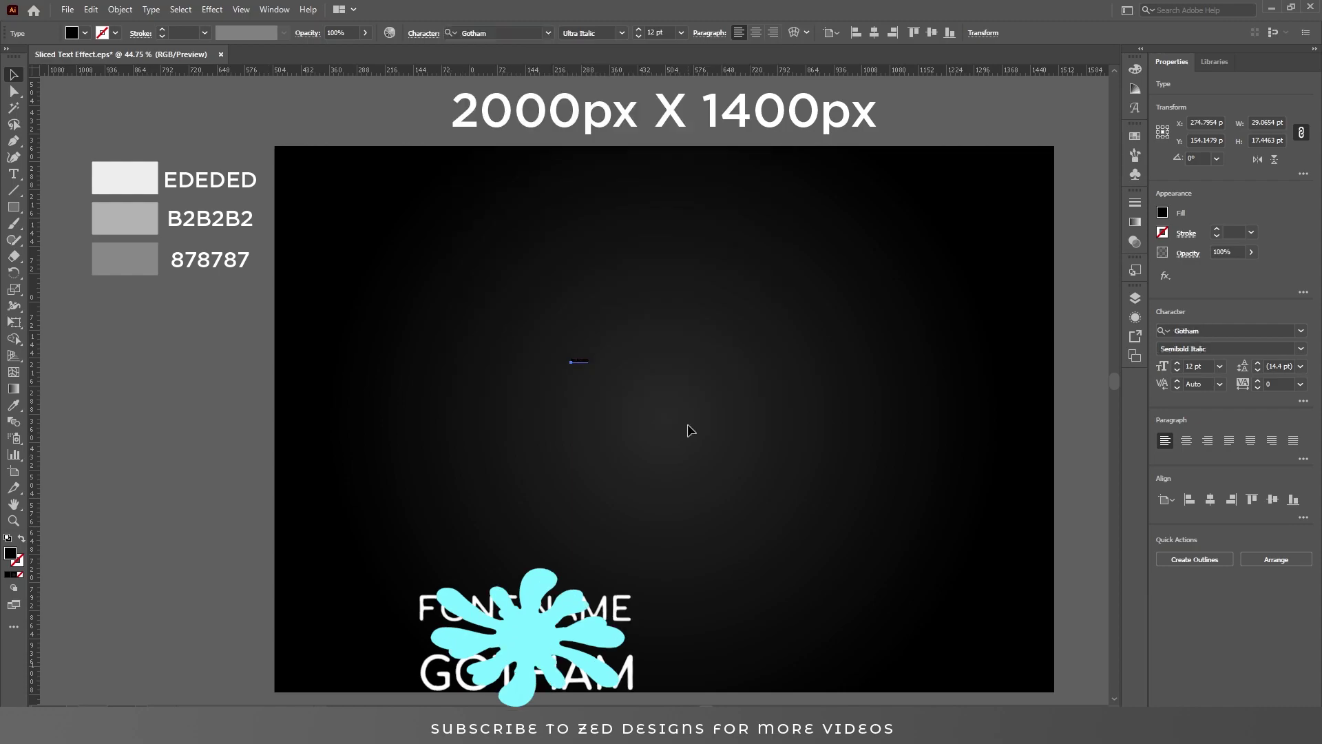
click(658, 32)
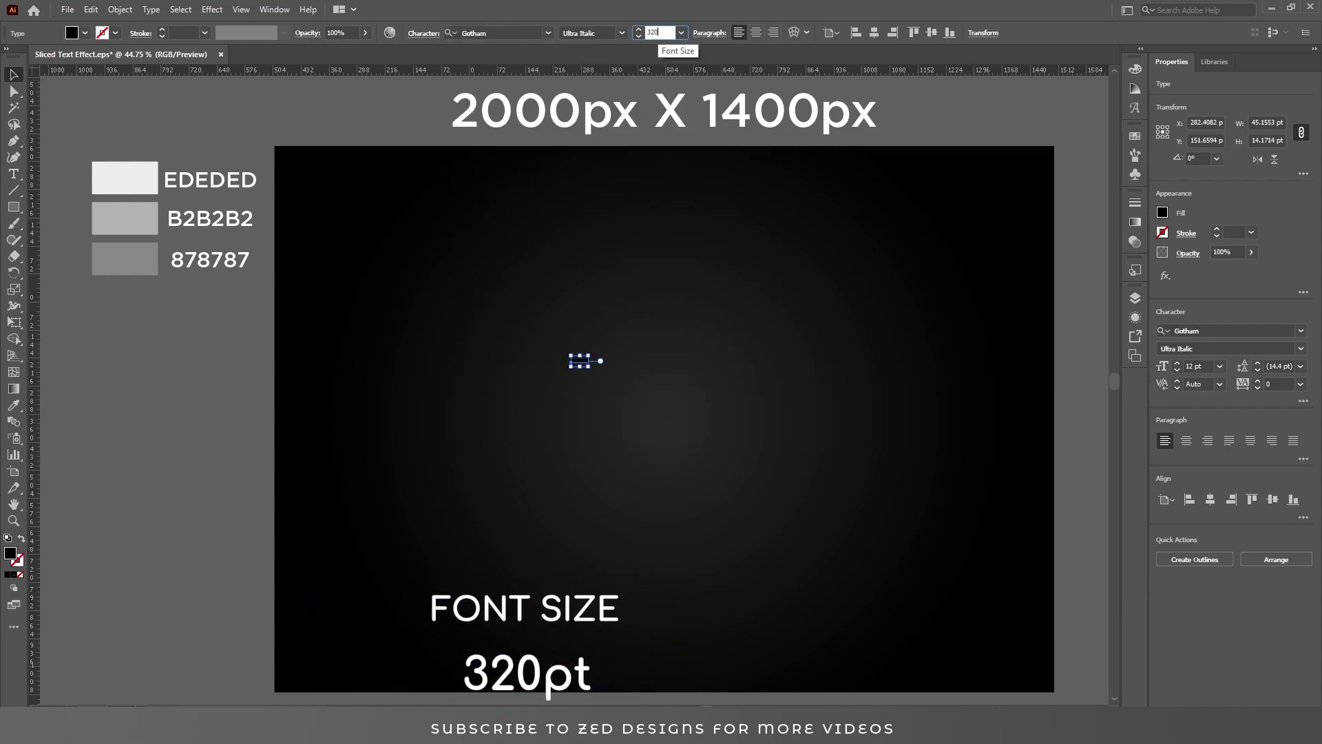
text(320)
key(Return)
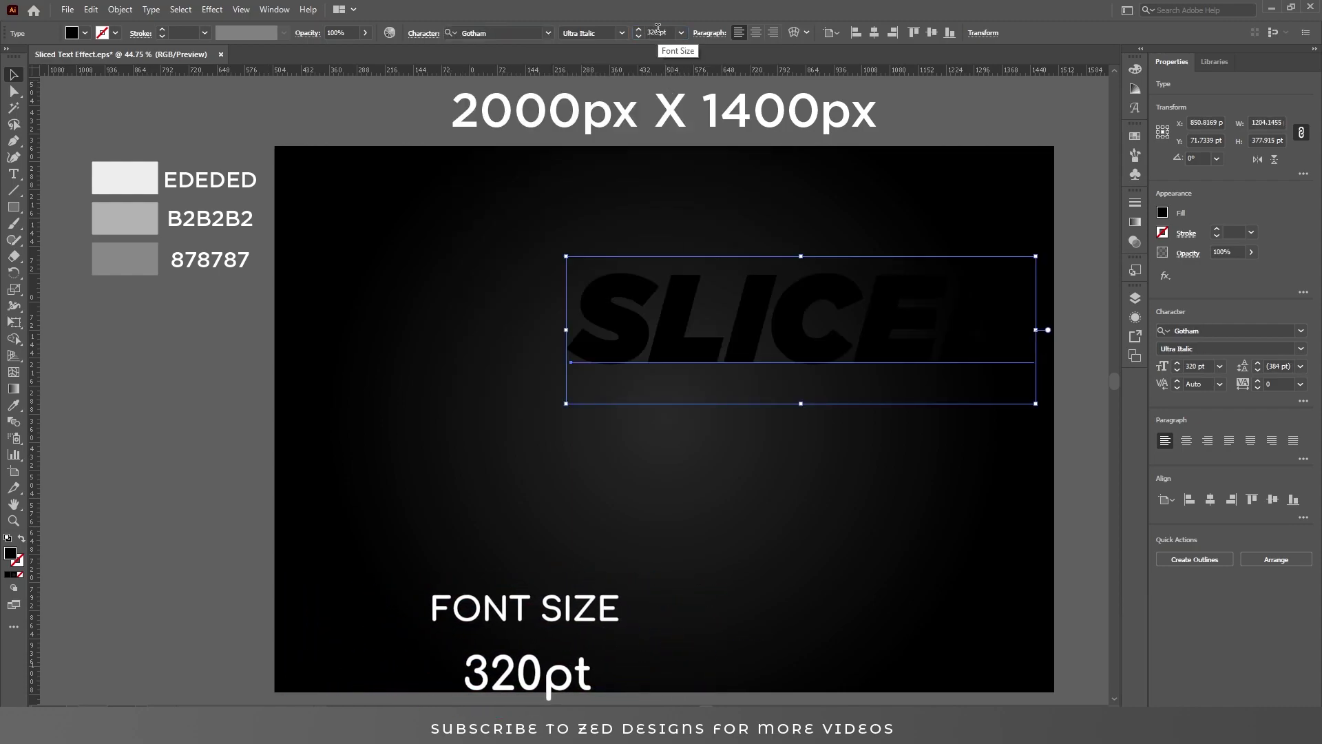
- Center-align the SLICED paragraph and center the text object horizontally and vertically on the artboard
click(760, 34)
click(874, 33)
click(931, 33)
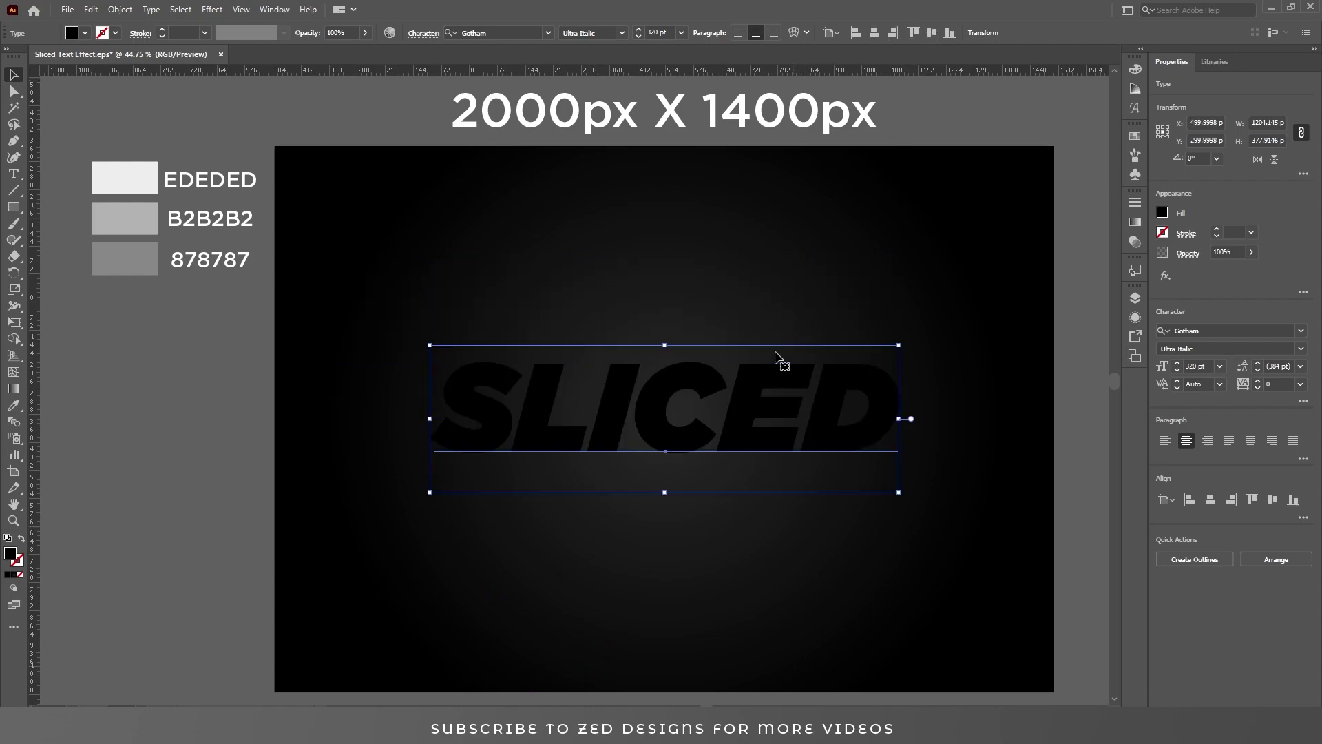
- Remove the base fill of the SLICED text and add a new fill to its appearance
click(20, 577)
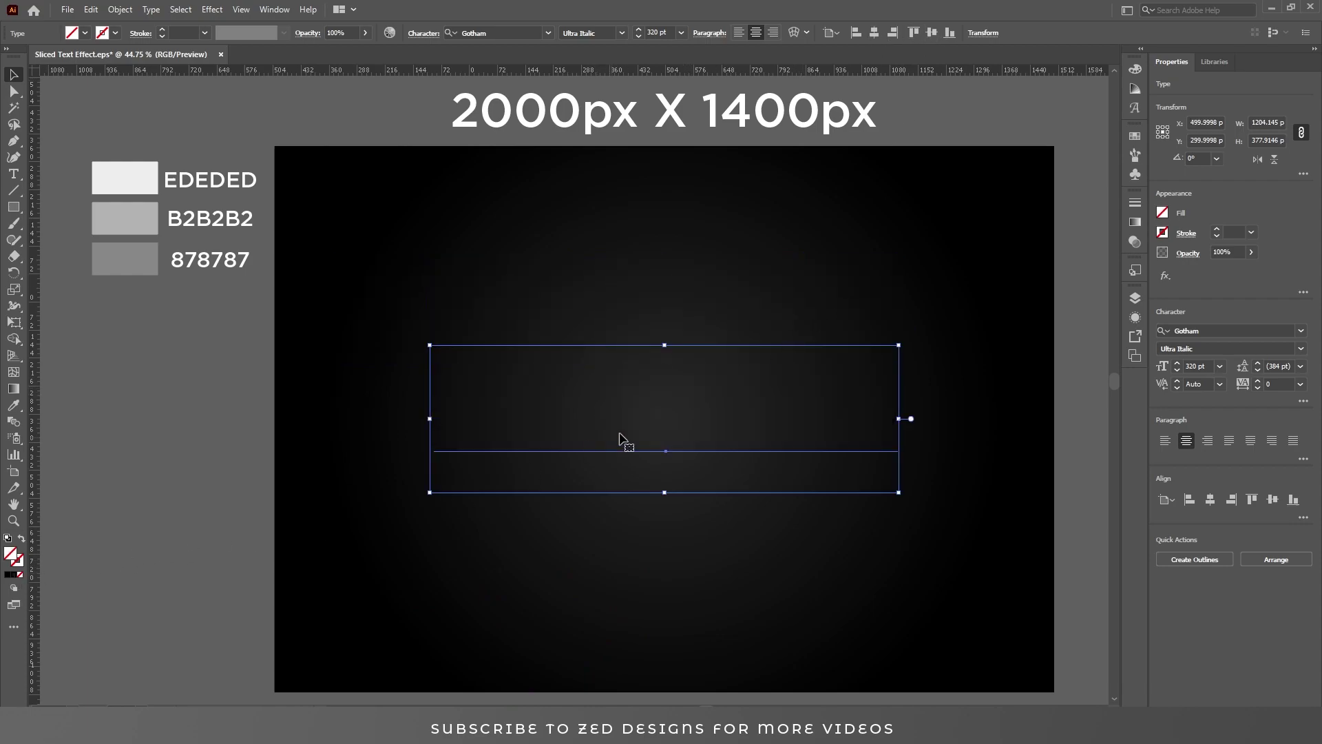
click(1136, 319)
click(986, 606)
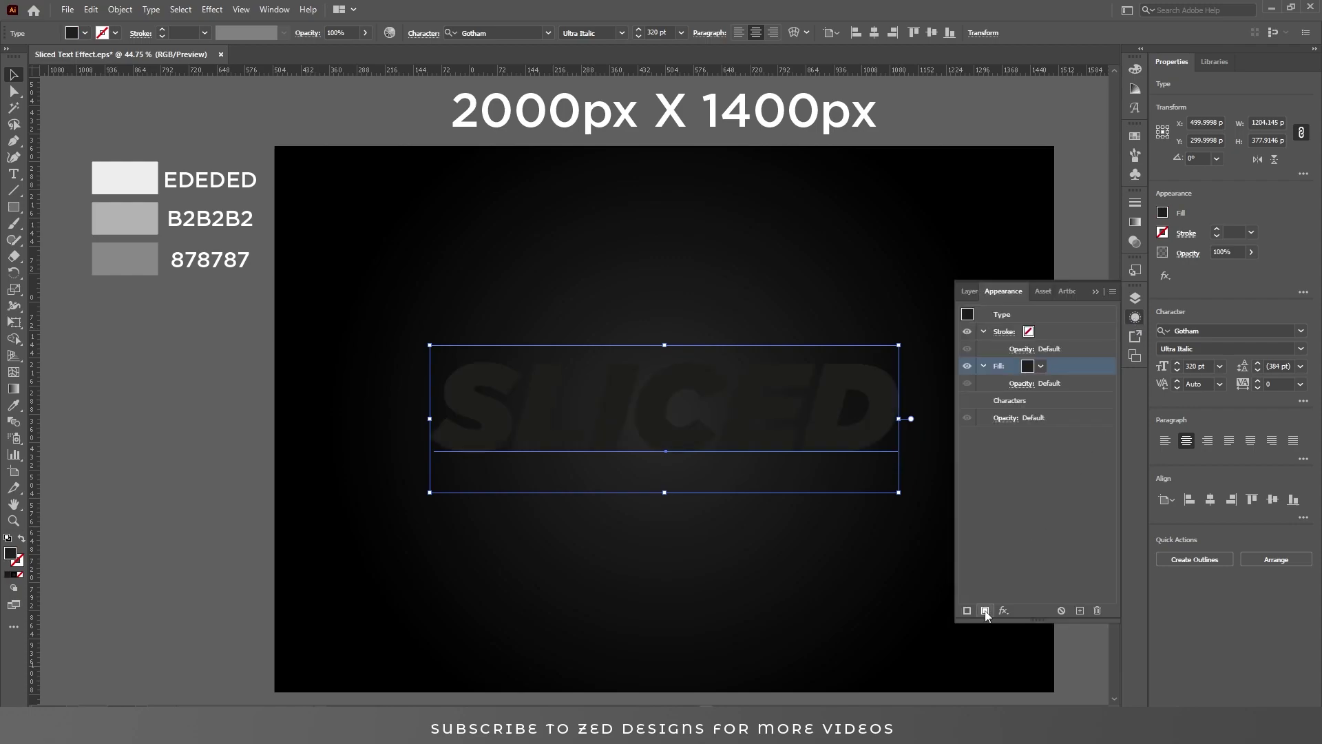
click(1060, 441)
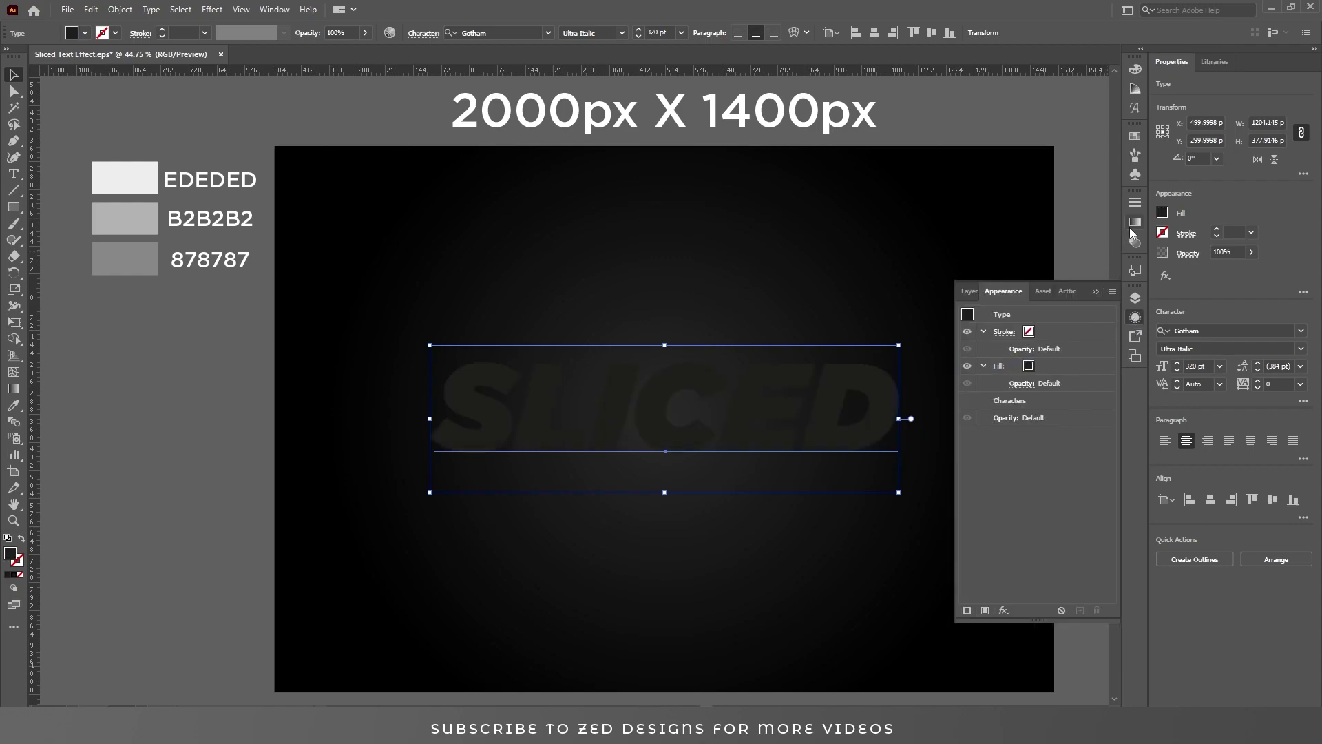
click(996, 369)
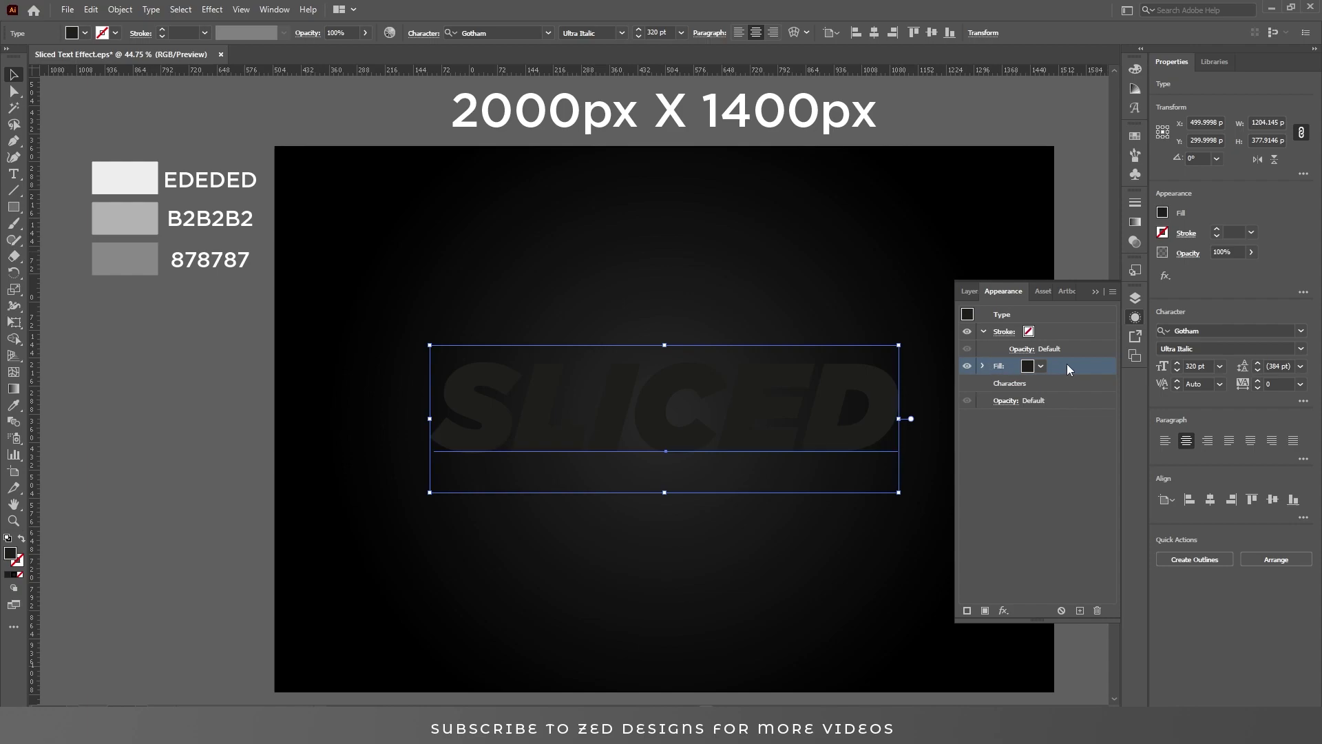
- Apply the white-to-black linear gradient to the SLICED text's new fill and set its angle to 100°
click(1135, 223)
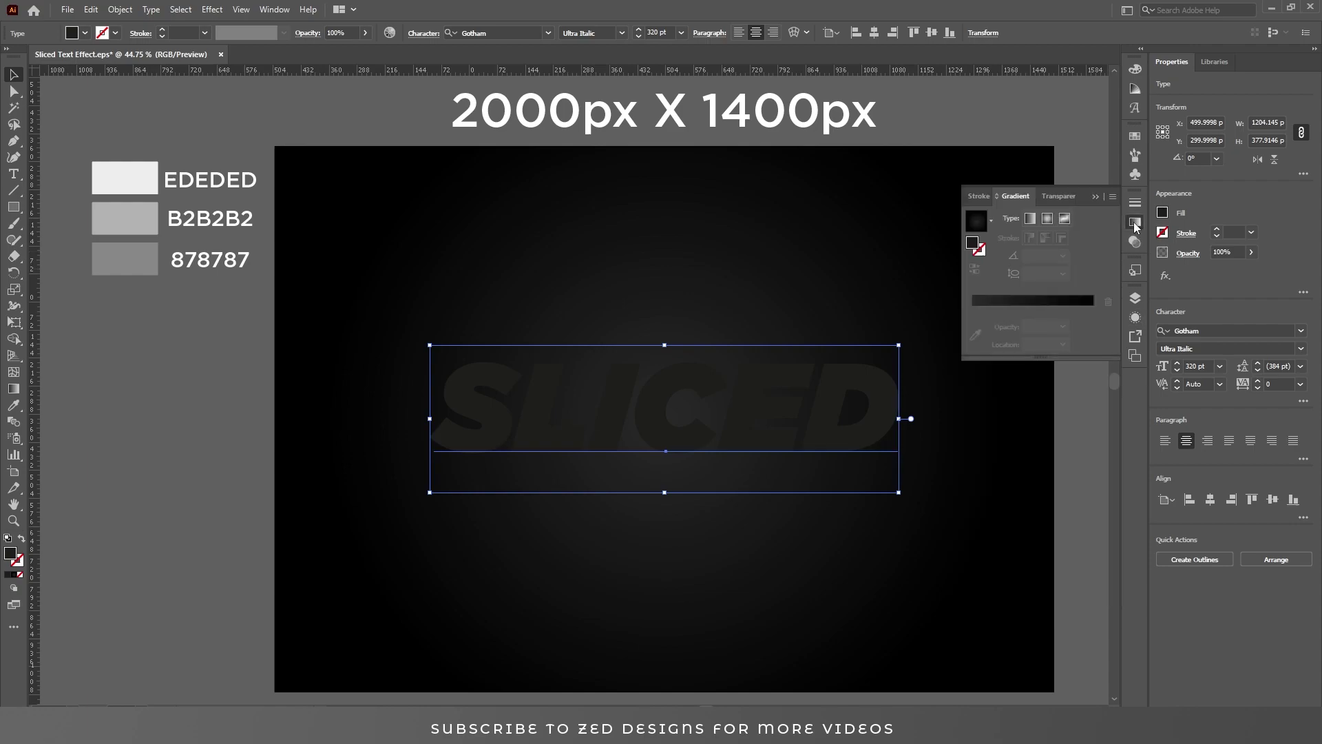
click(991, 219)
click(972, 253)
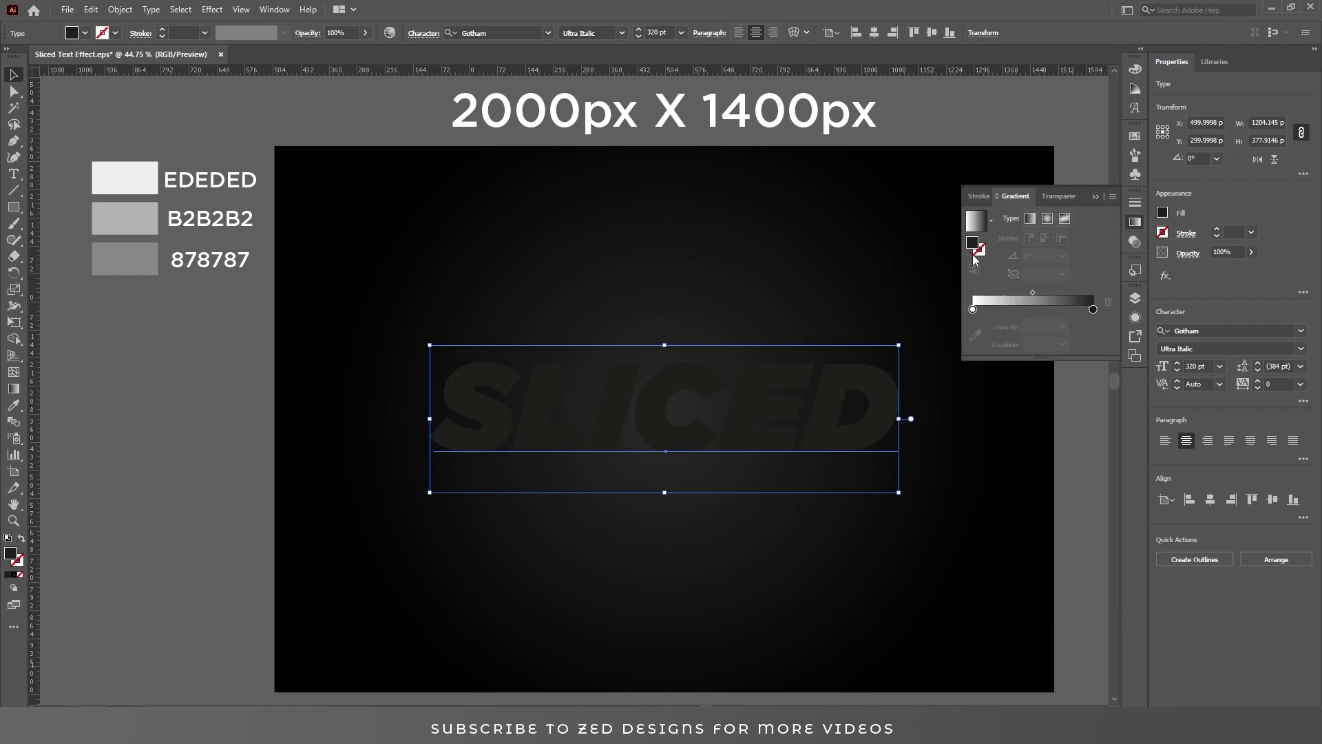
click(971, 252)
click(1053, 269)
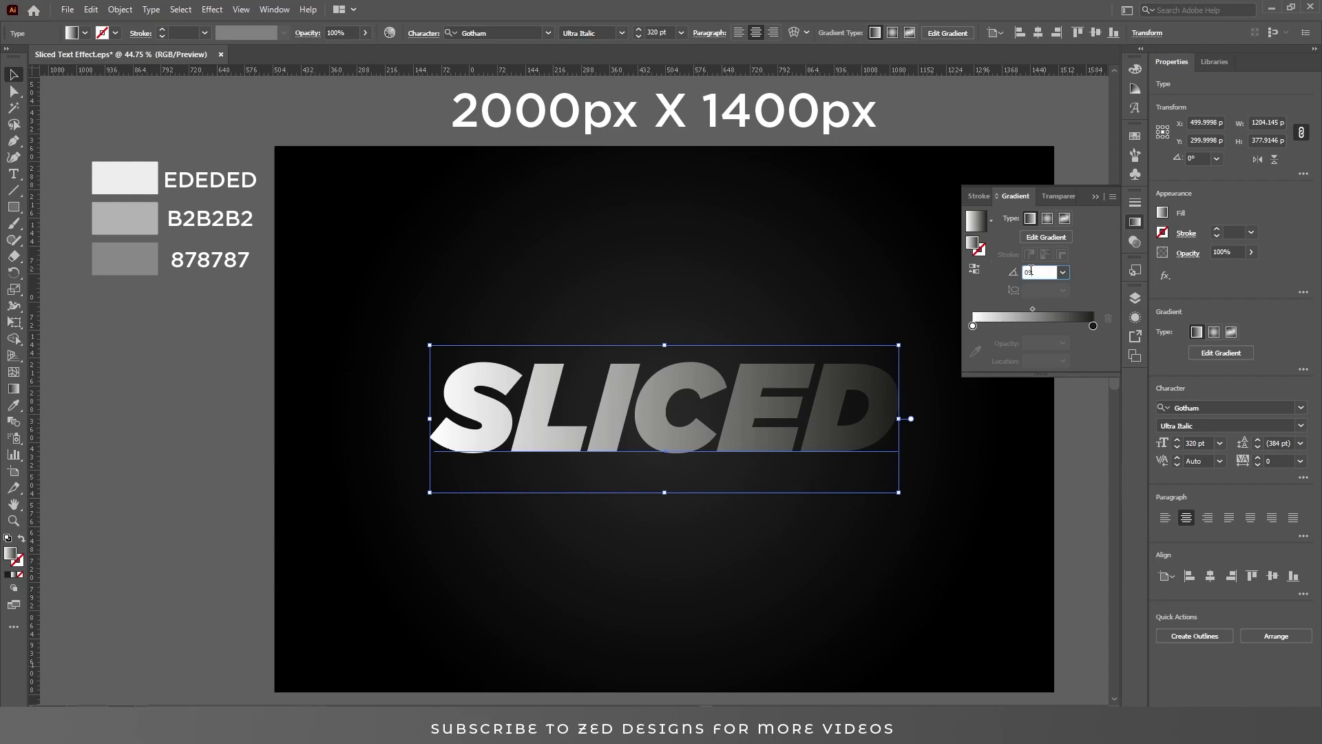
text(100)
key(Return)
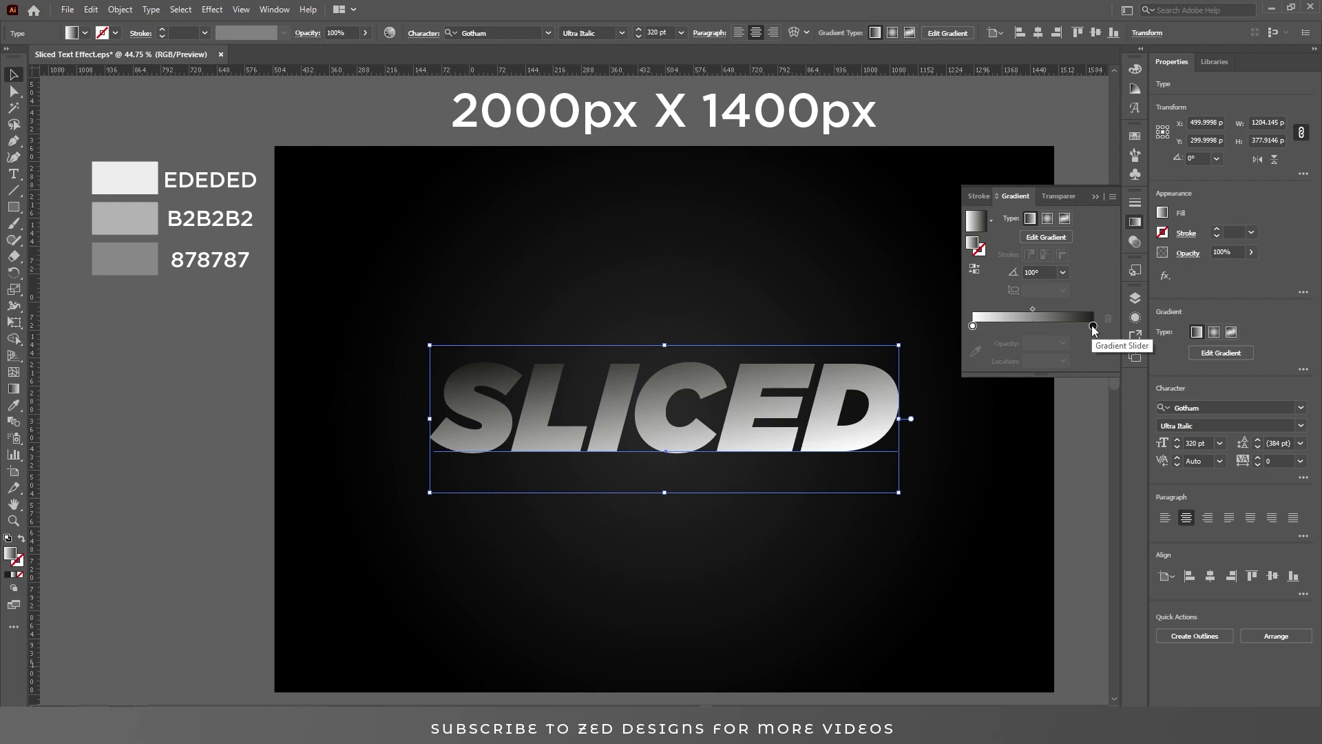
- Set the dark end stop of the text gradient to hex B2B2B2
double_click(1093, 327)
click(1069, 445)
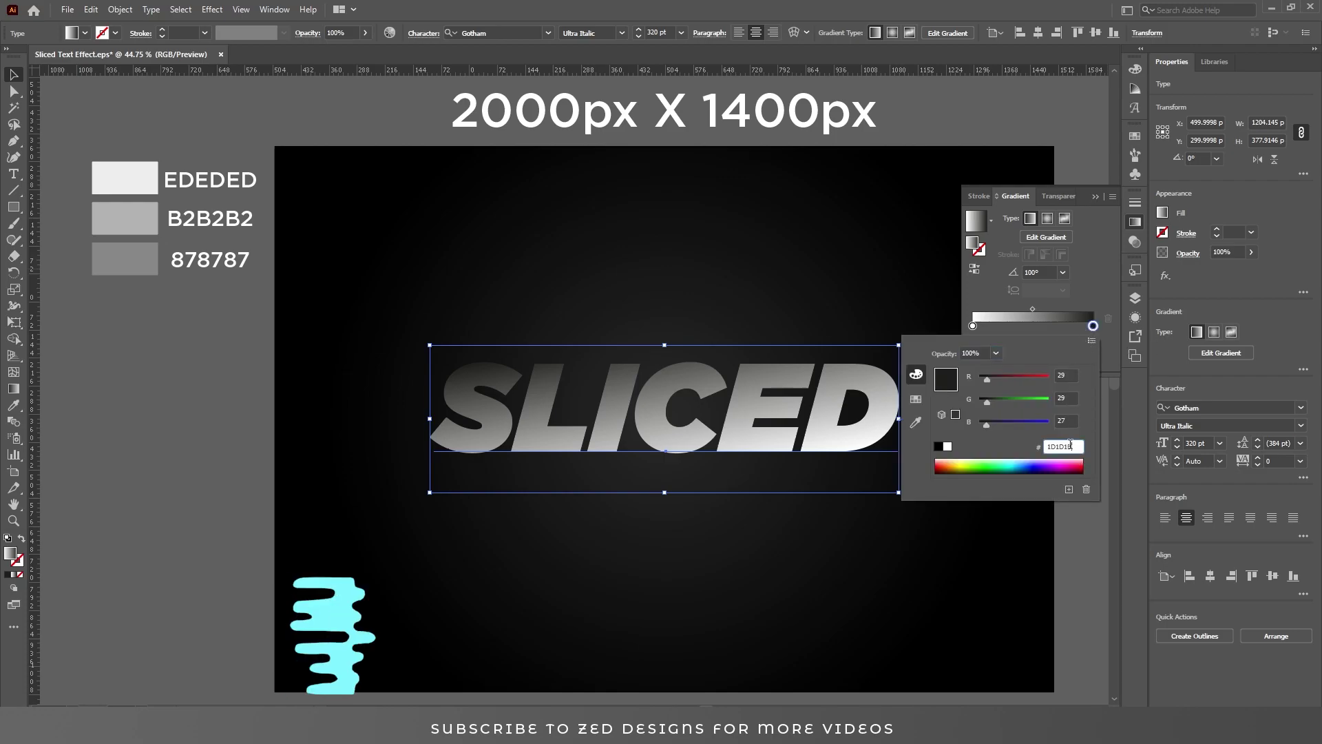
double_click(1069, 445)
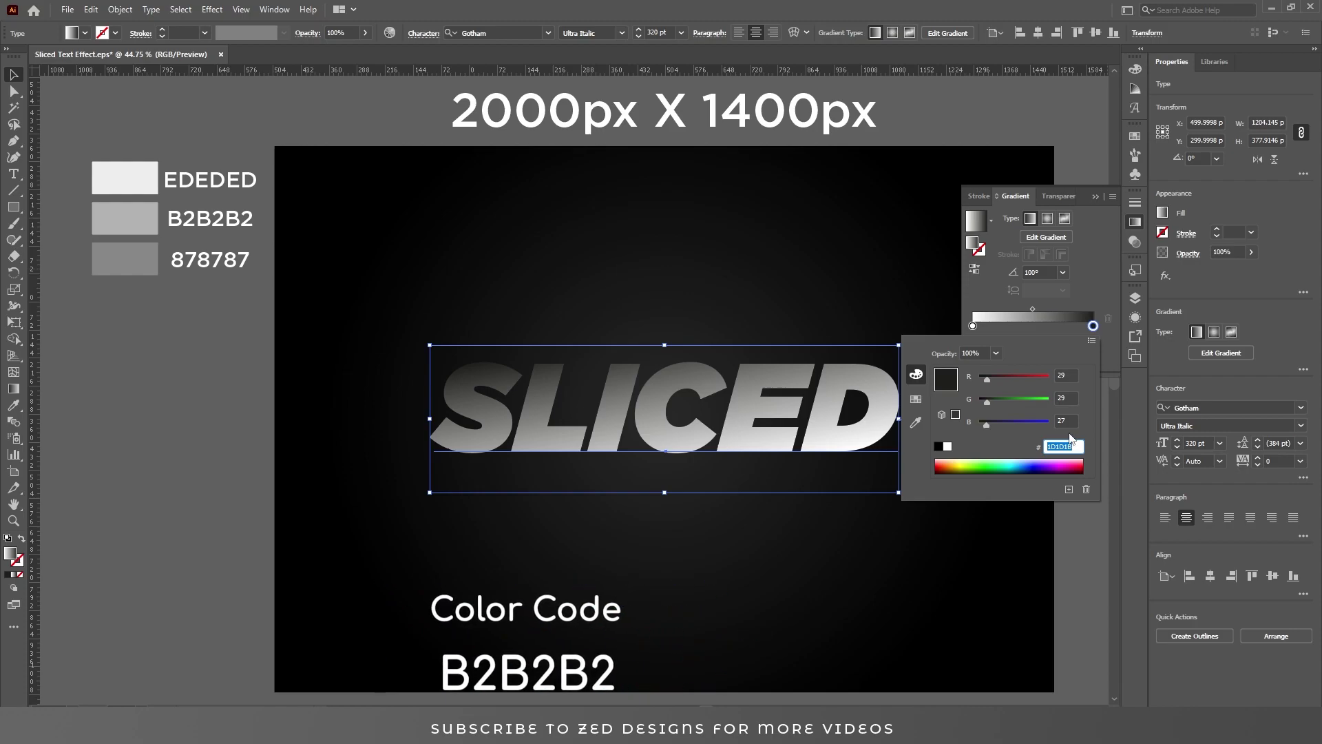
text(B2B2B2)
key(Return)
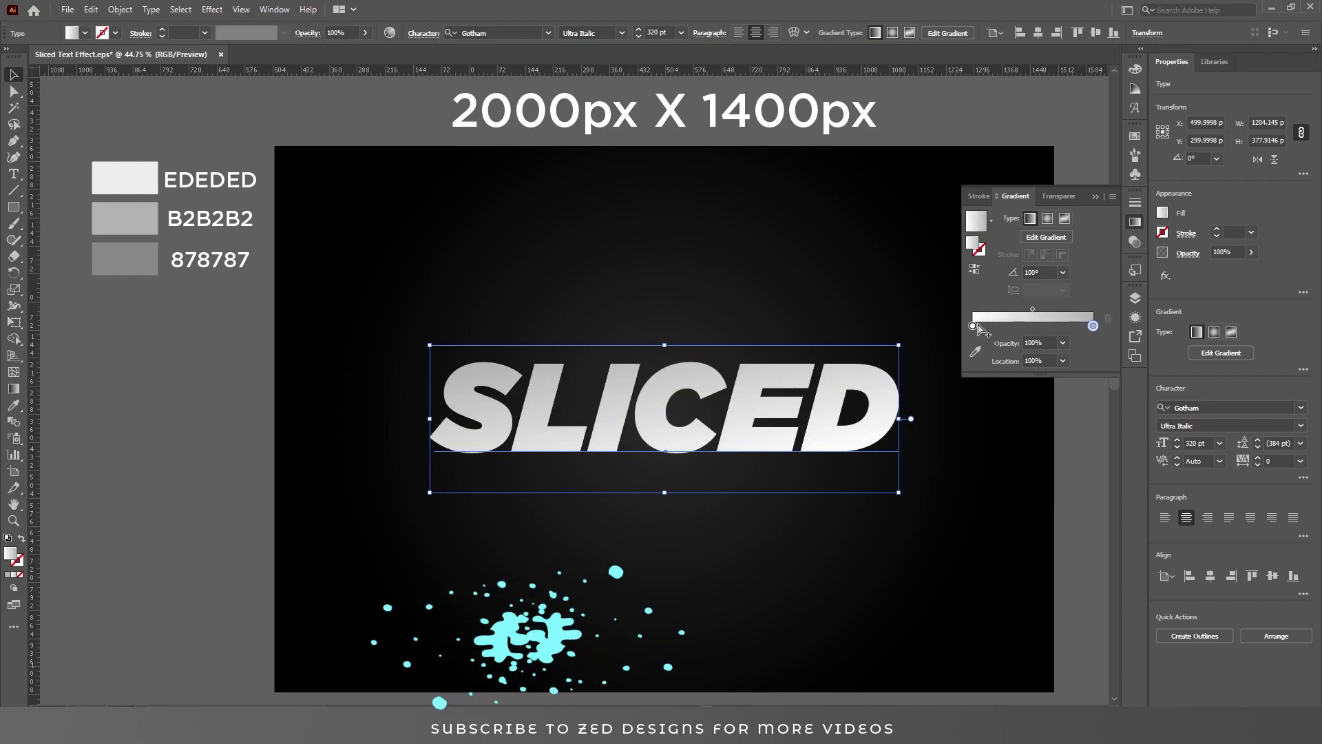
- Set the light start stop of the SLICED text's gradient to hex EDEDED
double_click(973, 326)
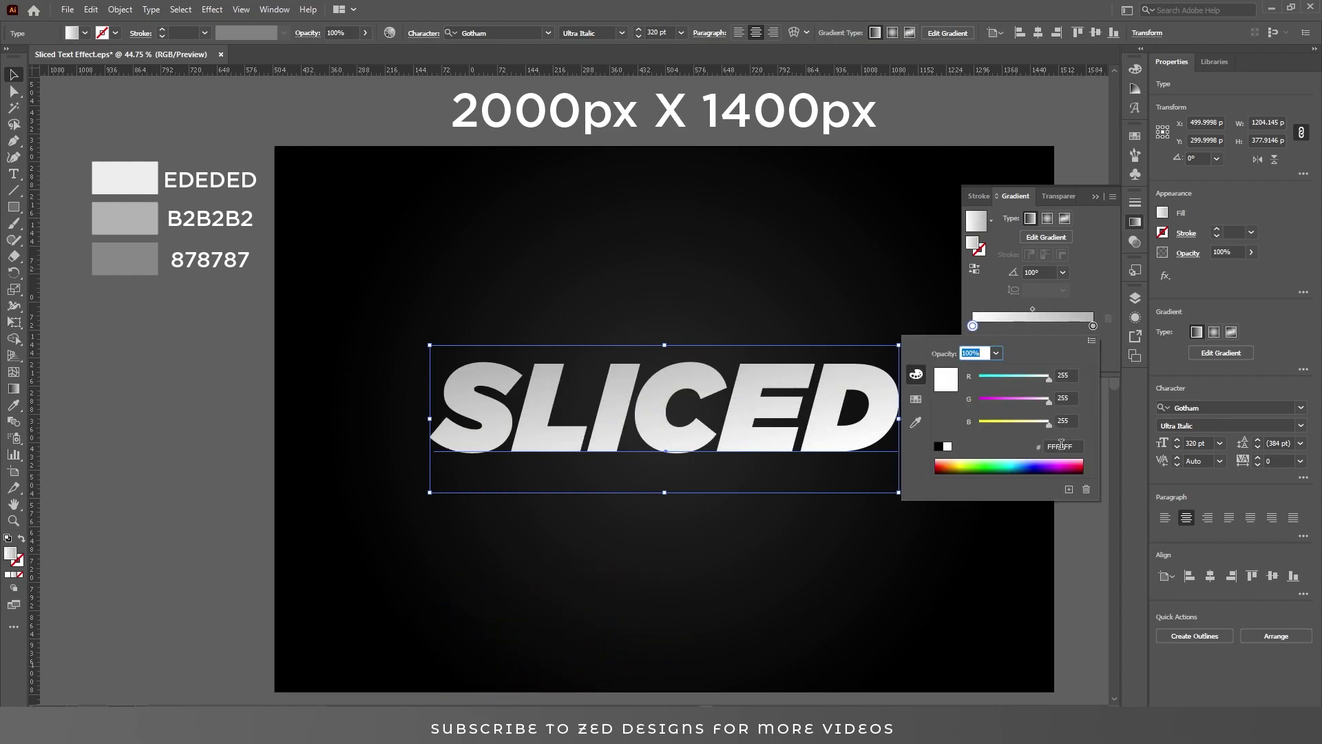
click(1061, 445)
text(EDEDED)
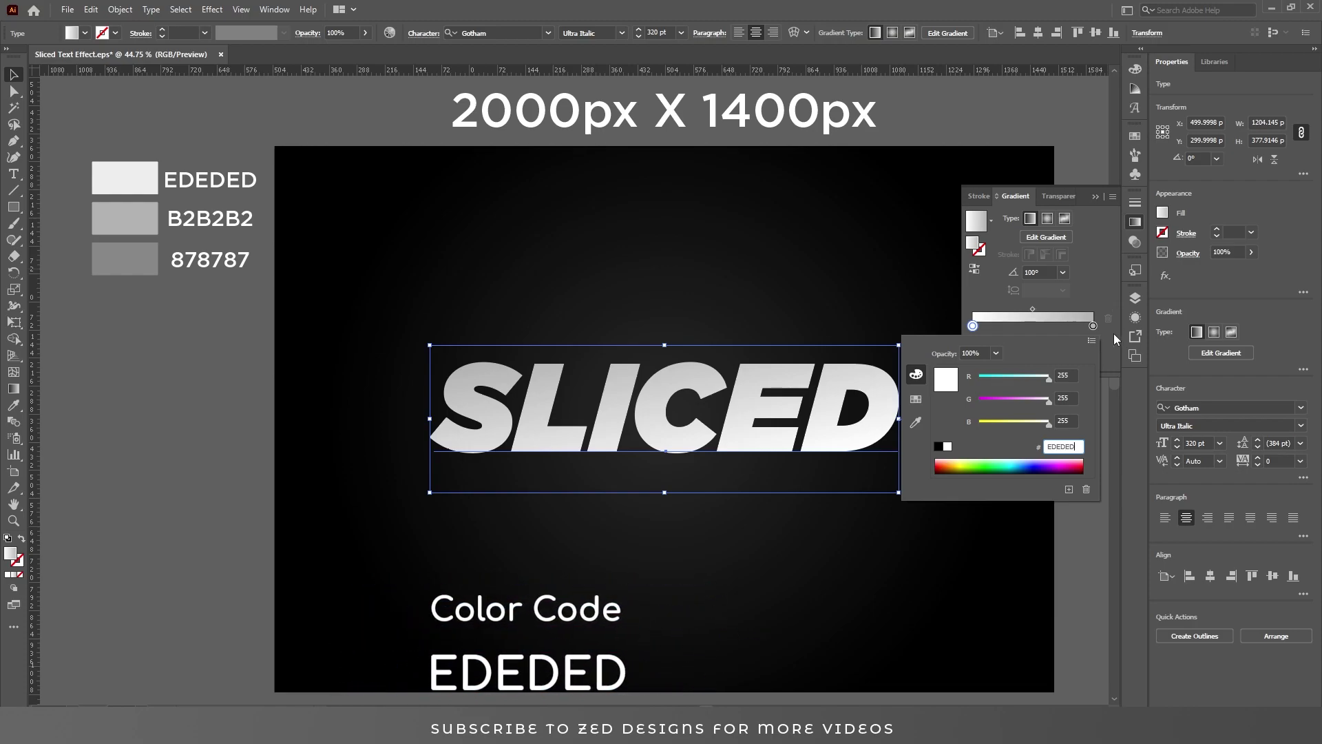
key(shift+Tab)
click(1082, 278)
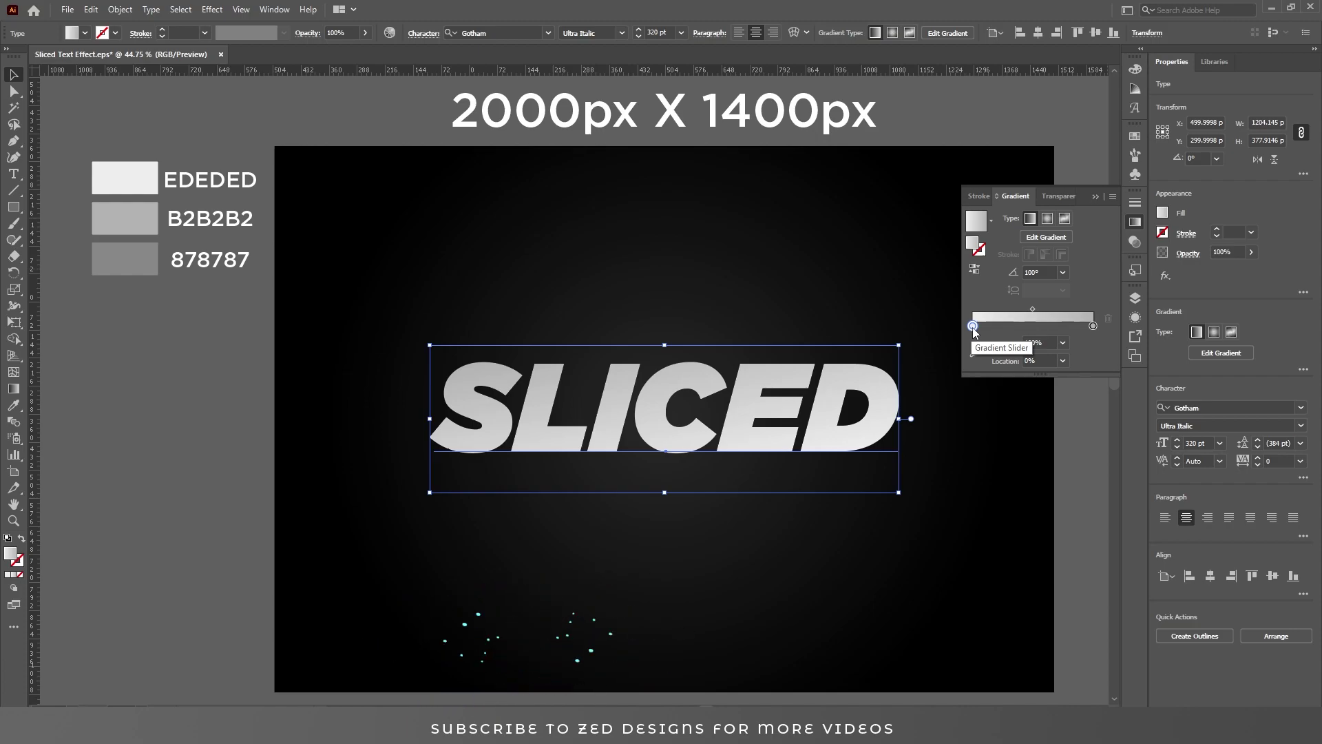
- Set the location of the text gradient's EDEDED stop to 42%
drag(973, 326, 996, 325)
click(1034, 359)
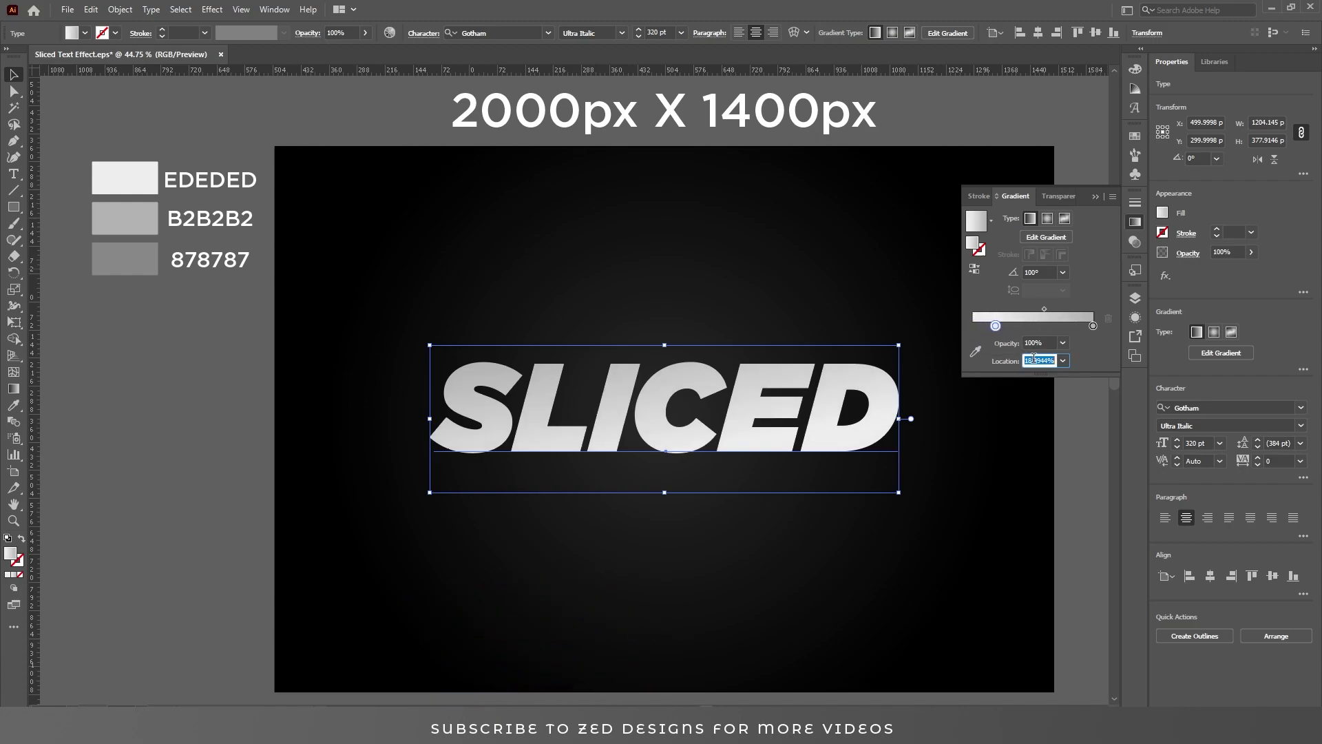
text(42)
key(Return)
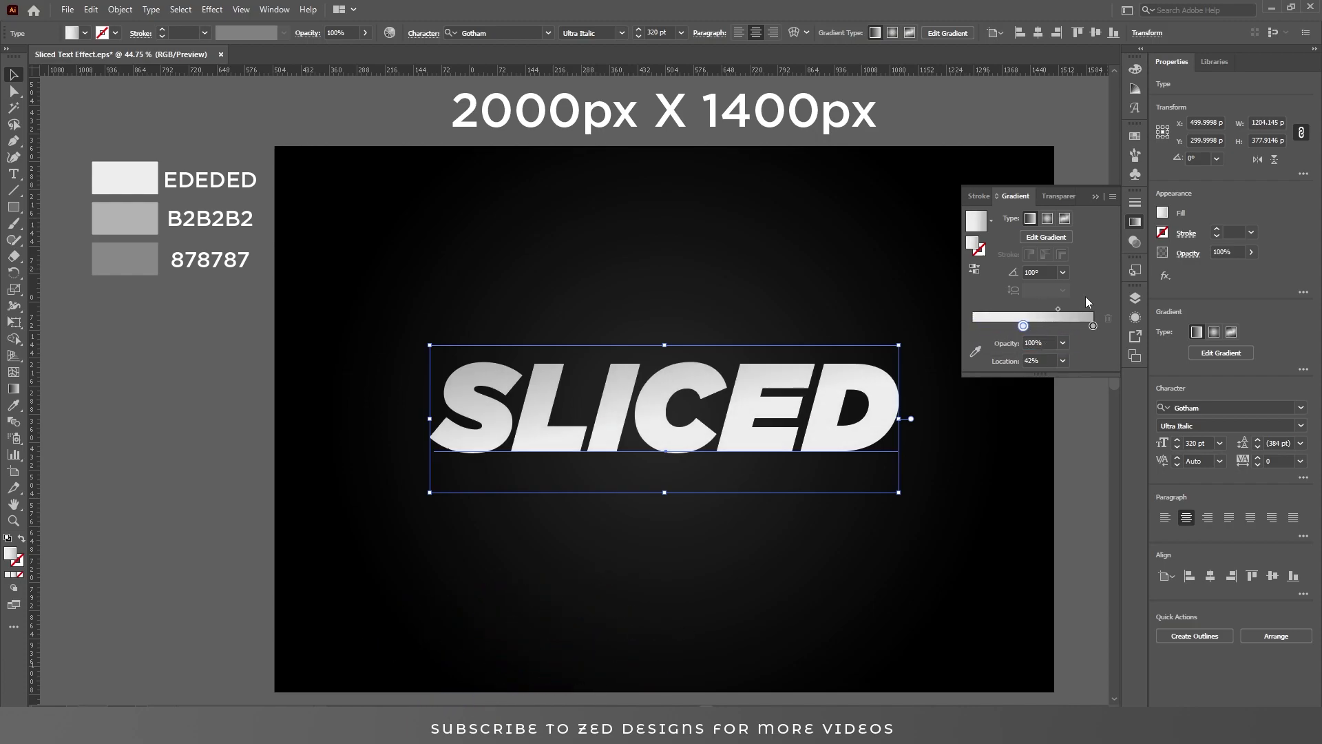
- Add a gradient stop before the EDEDED stop, with 0% opacity and its location at 41.9%, to cut the lettering diagonally
click(985, 328)
click(1063, 344)
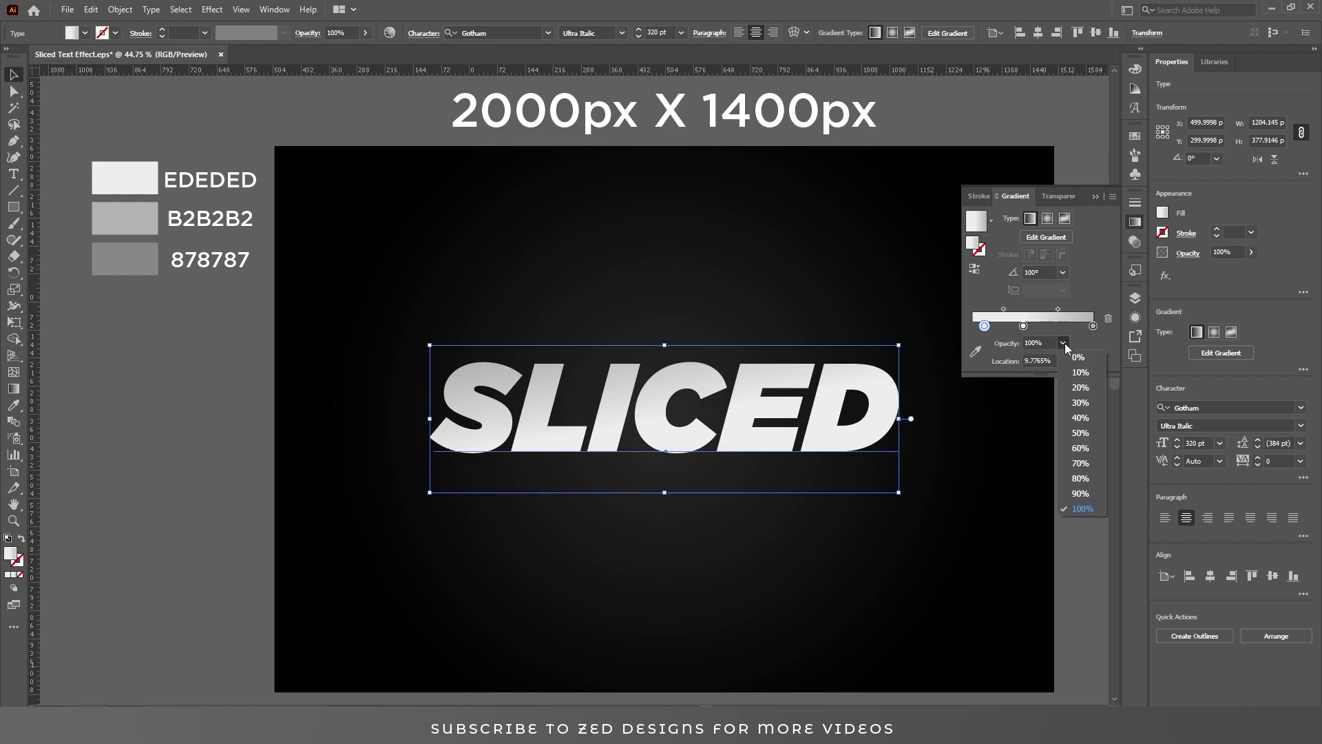
click(1074, 354)
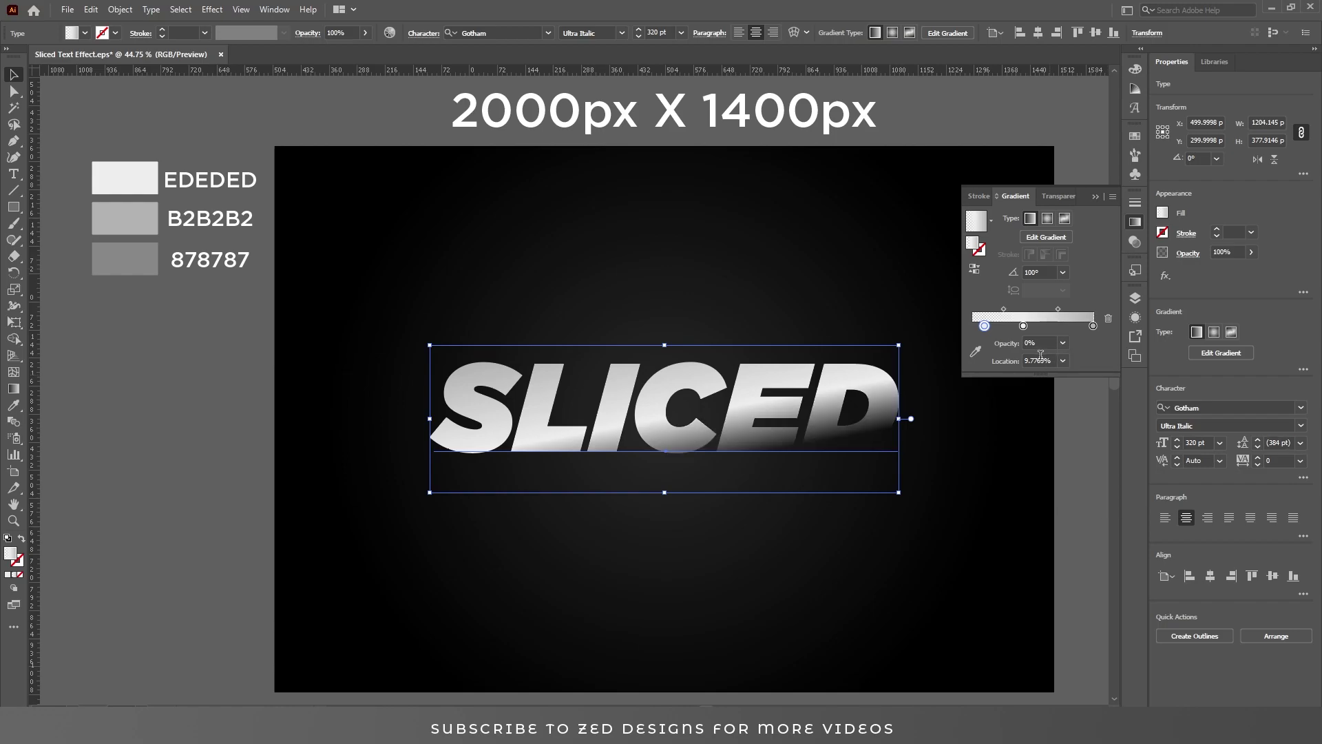
click(1040, 360)
double_click(1041, 360)
text(41.9)
key(Return)
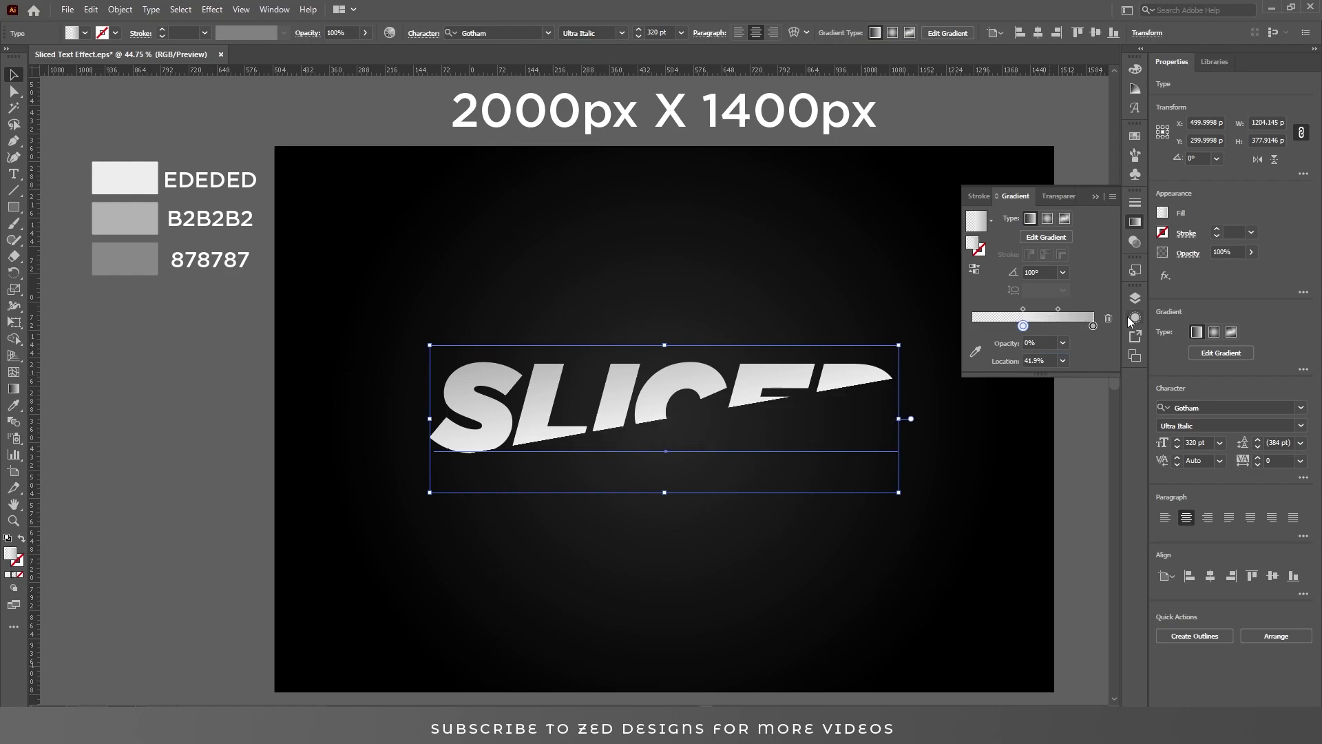
- Duplicate the SLICED text's gradient fill and place the selected fill beneath the other one in the stacking order
click(1133, 318)
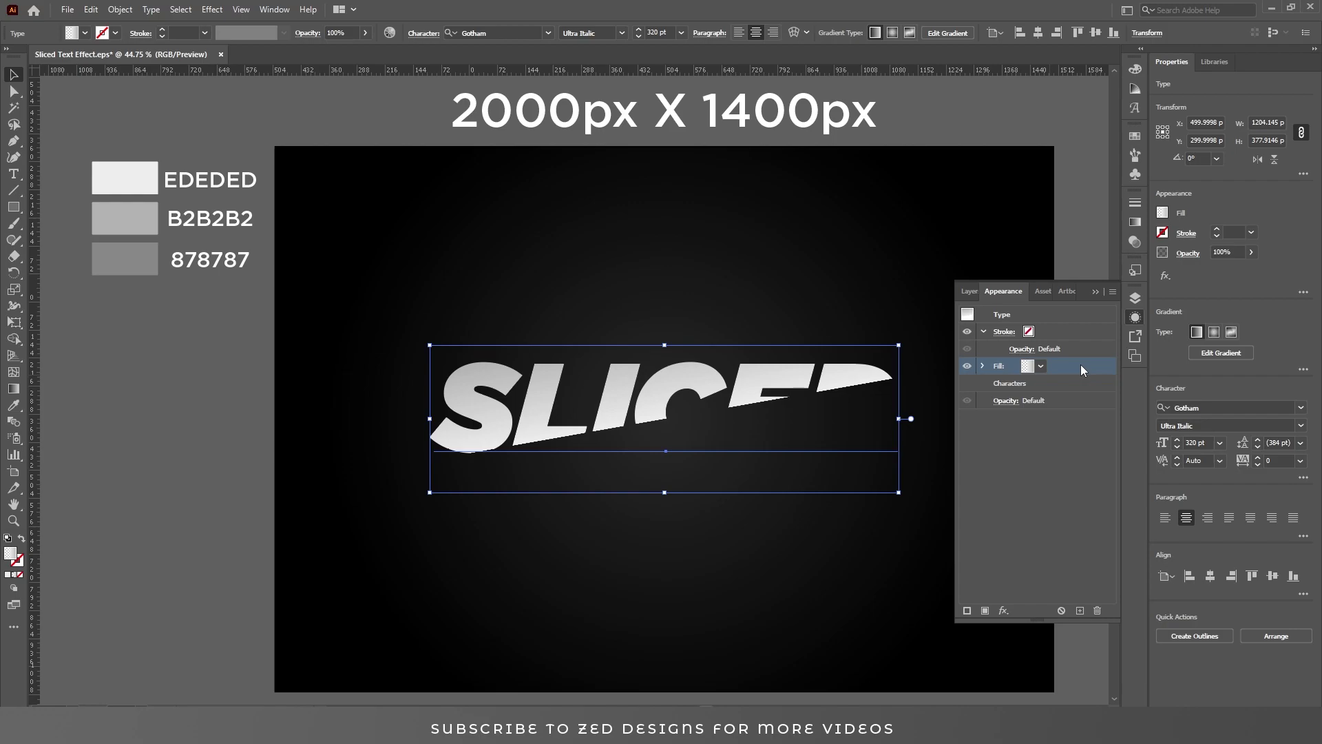
click(1080, 610)
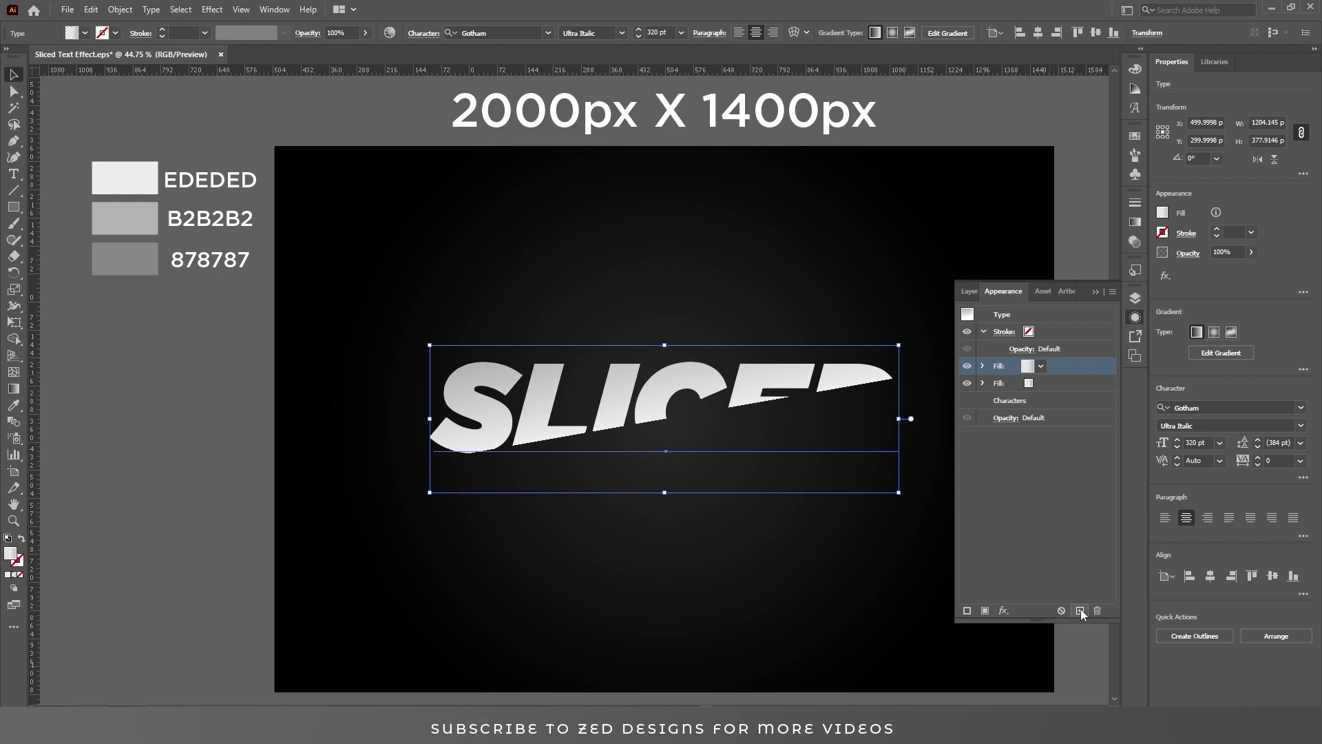
drag(1057, 366, 1057, 386)
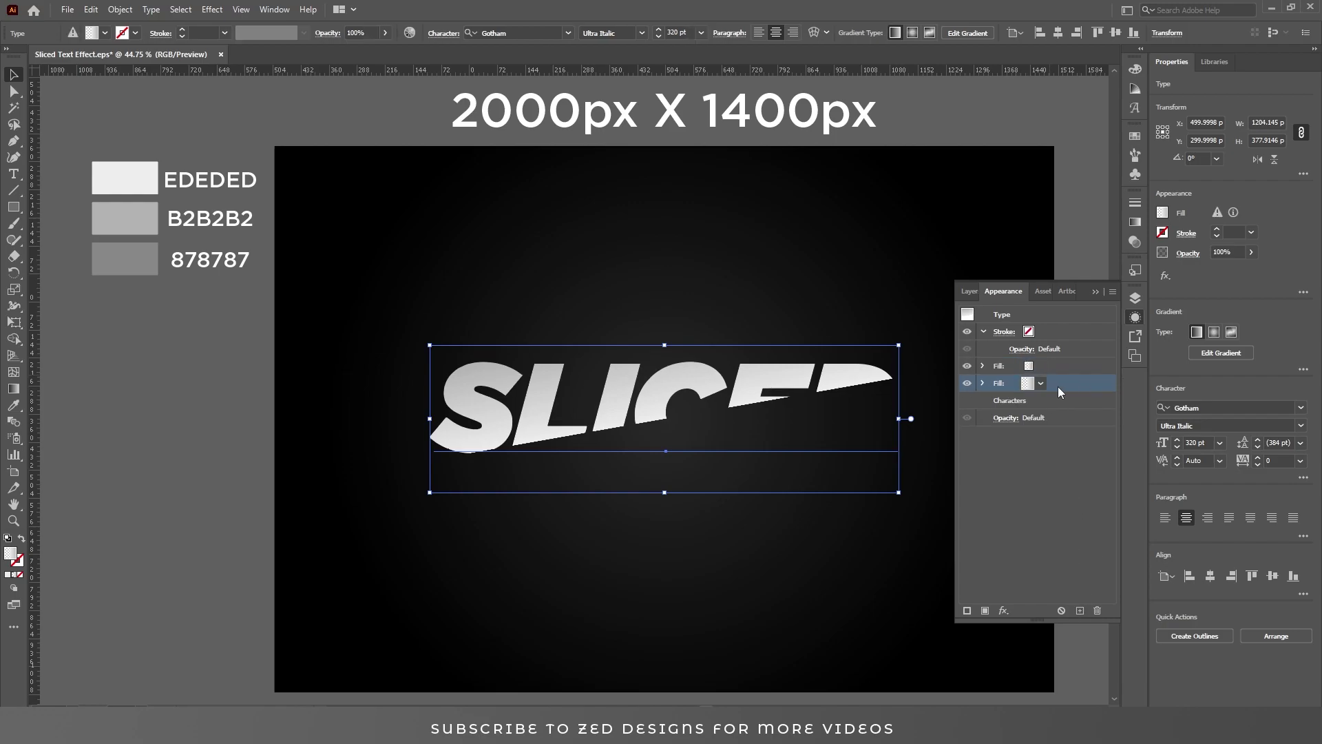
- Widen the gradient slider and move the lower fill's B2B2B2 end stop to location 0%
click(1134, 220)
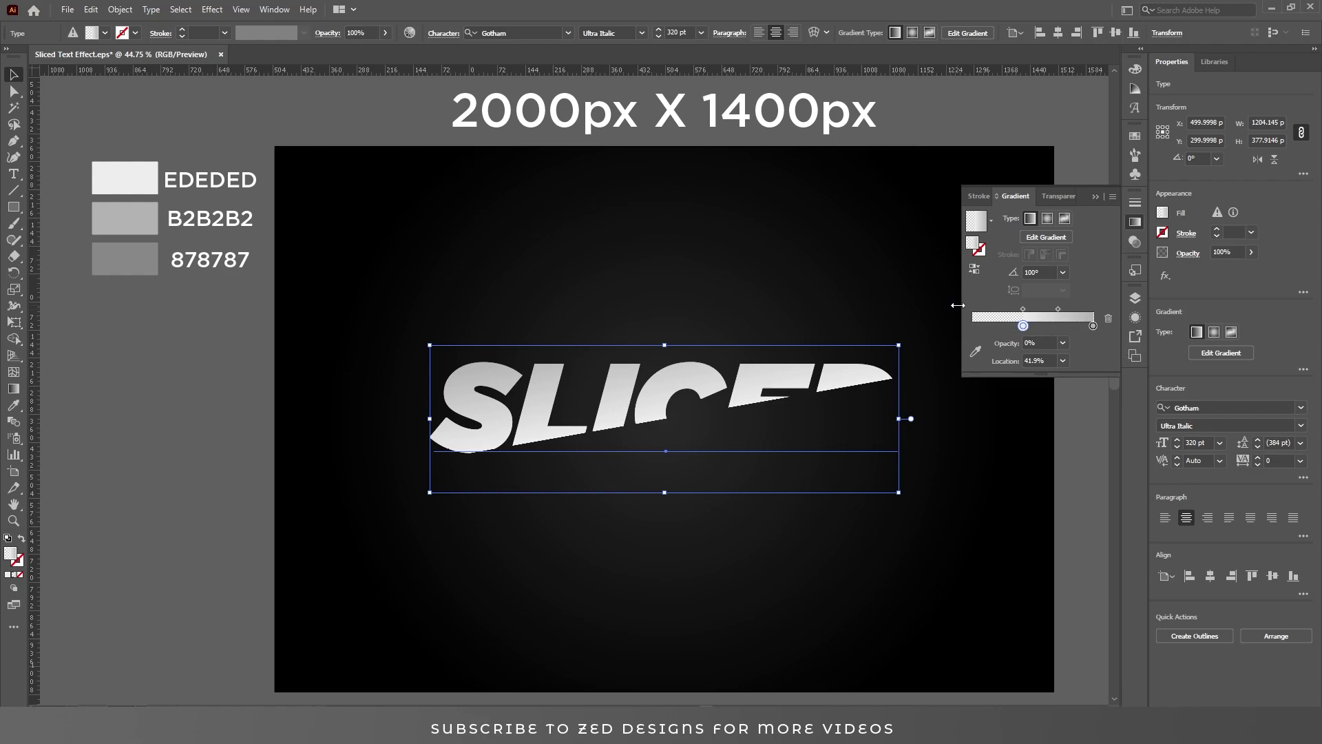
drag(962, 303, 632, 303)
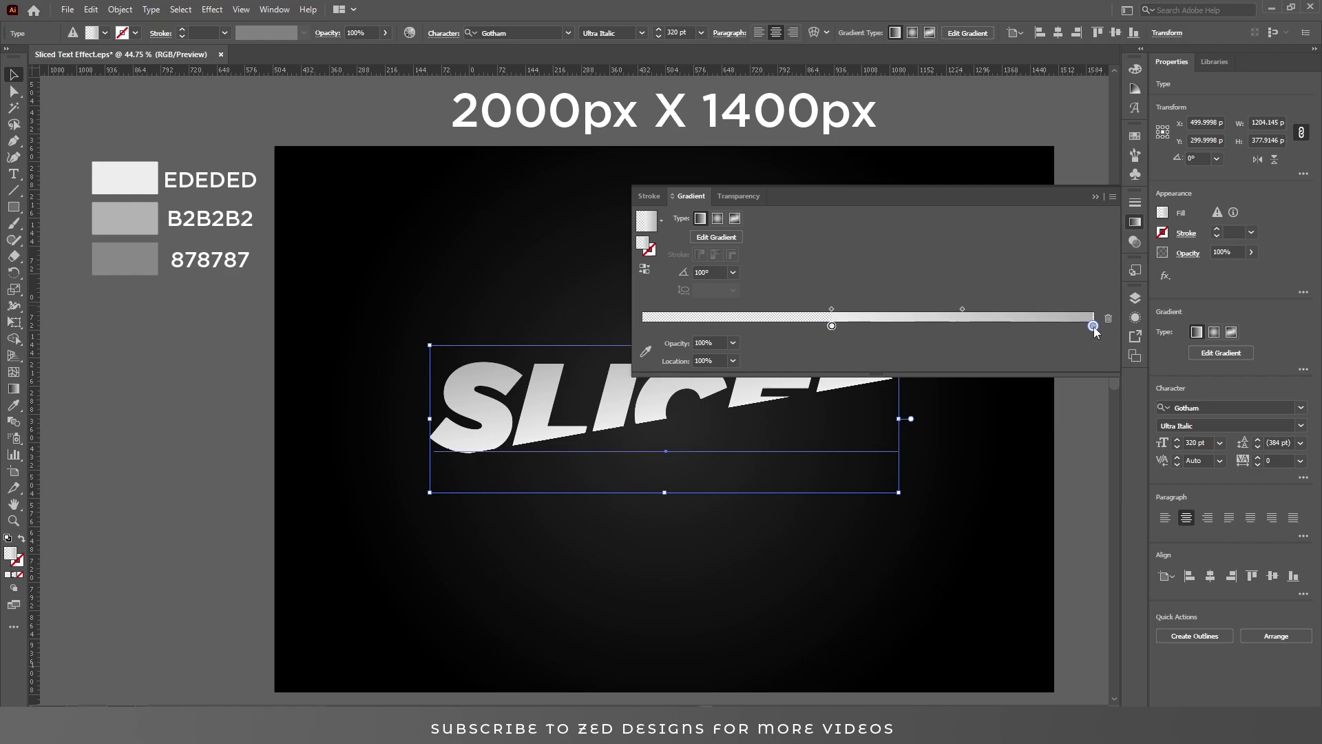
drag(1093, 326, 628, 334)
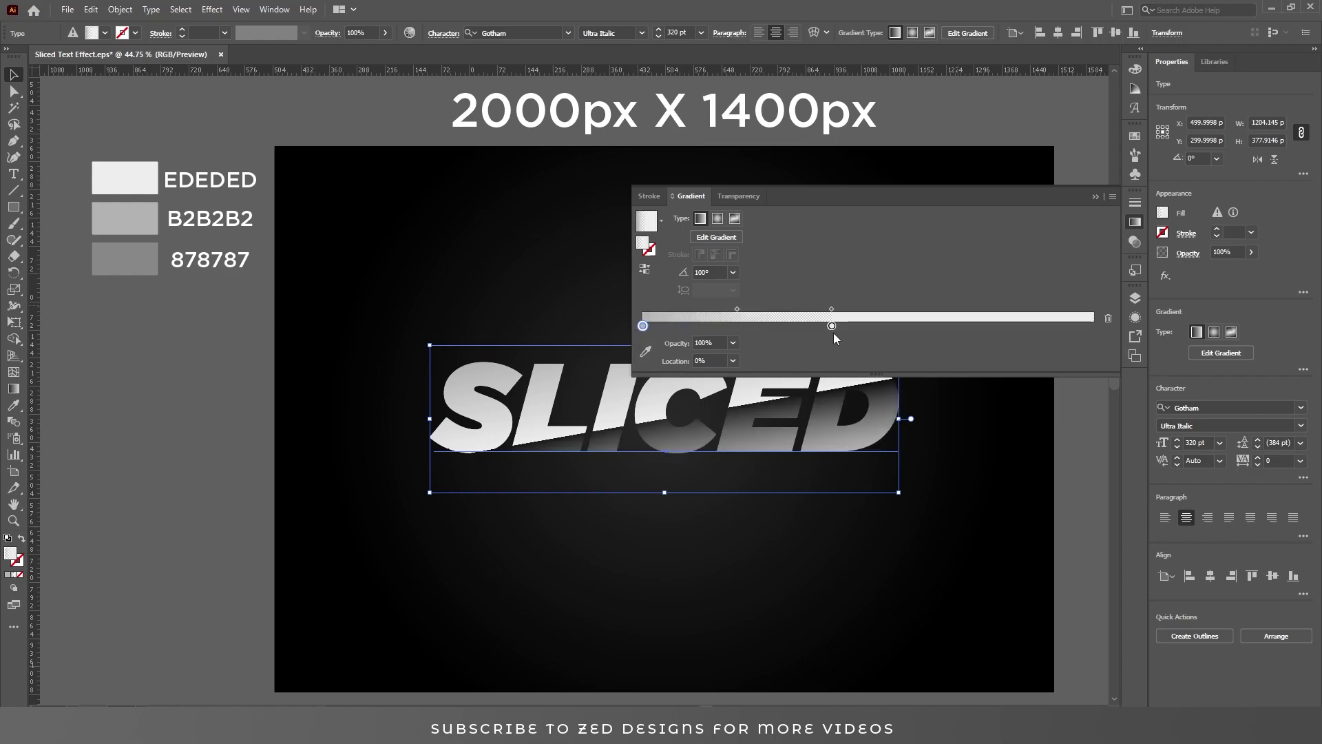
- Place the lower fill's opaque EDEDED stop just before the transparent stop and set the transparent stop's location to 42%
click(832, 327)
click(822, 328)
click(832, 326)
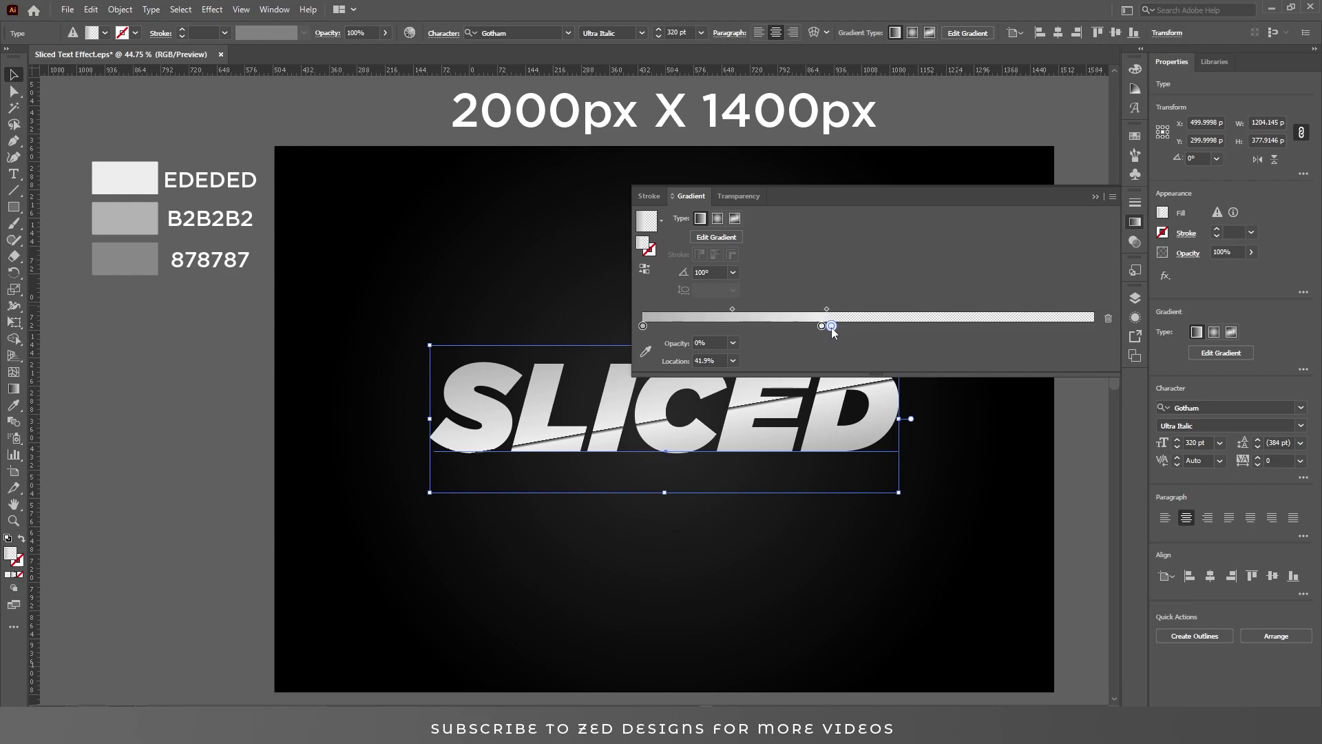
click(719, 362)
text(42)
click(890, 339)
- Set the location of the lower fill's opaque EDEDED stop to 41.9%
click(822, 328)
click(701, 361)
key(ctrl+a)
text(41.9)
key(Return)
- Move the transparent stop aside and recolor the lower fill's 41.9% stop to hex 878787
click(832, 325)
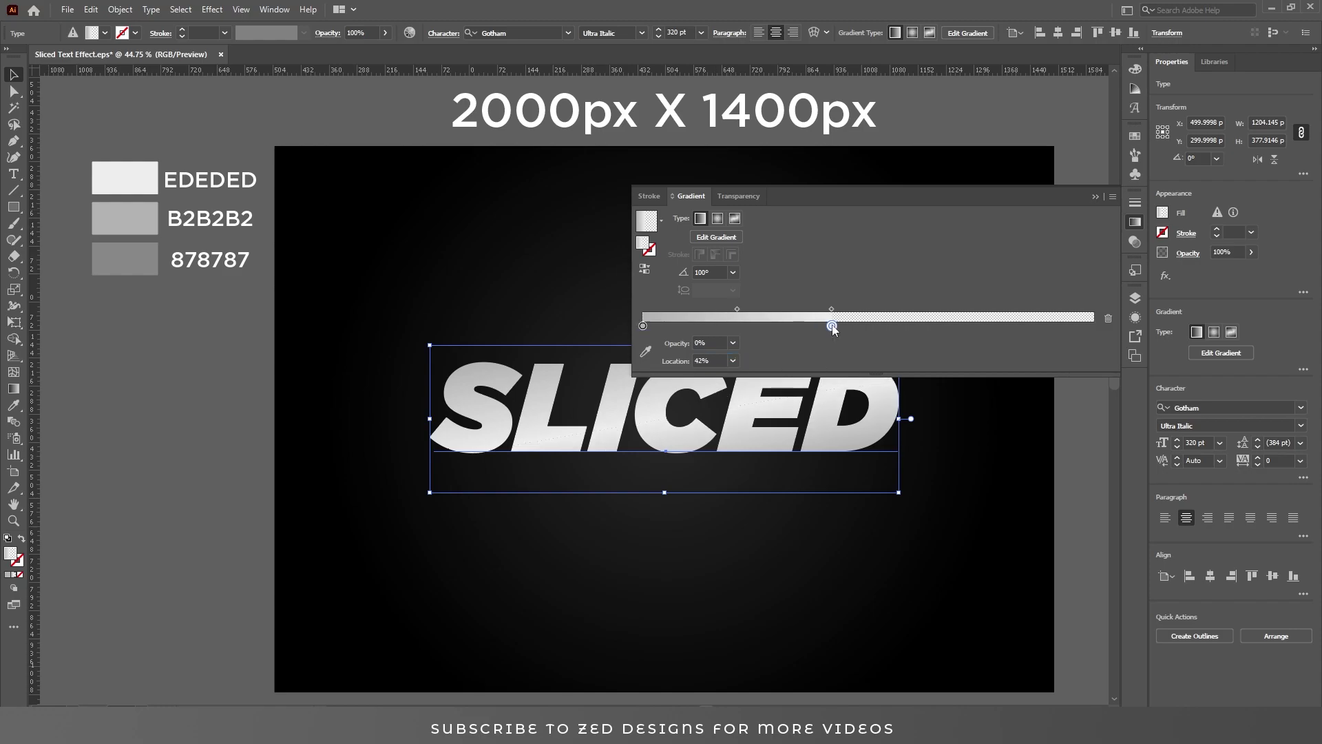
drag(832, 326, 853, 326)
double_click(831, 325)
click(1072, 446)
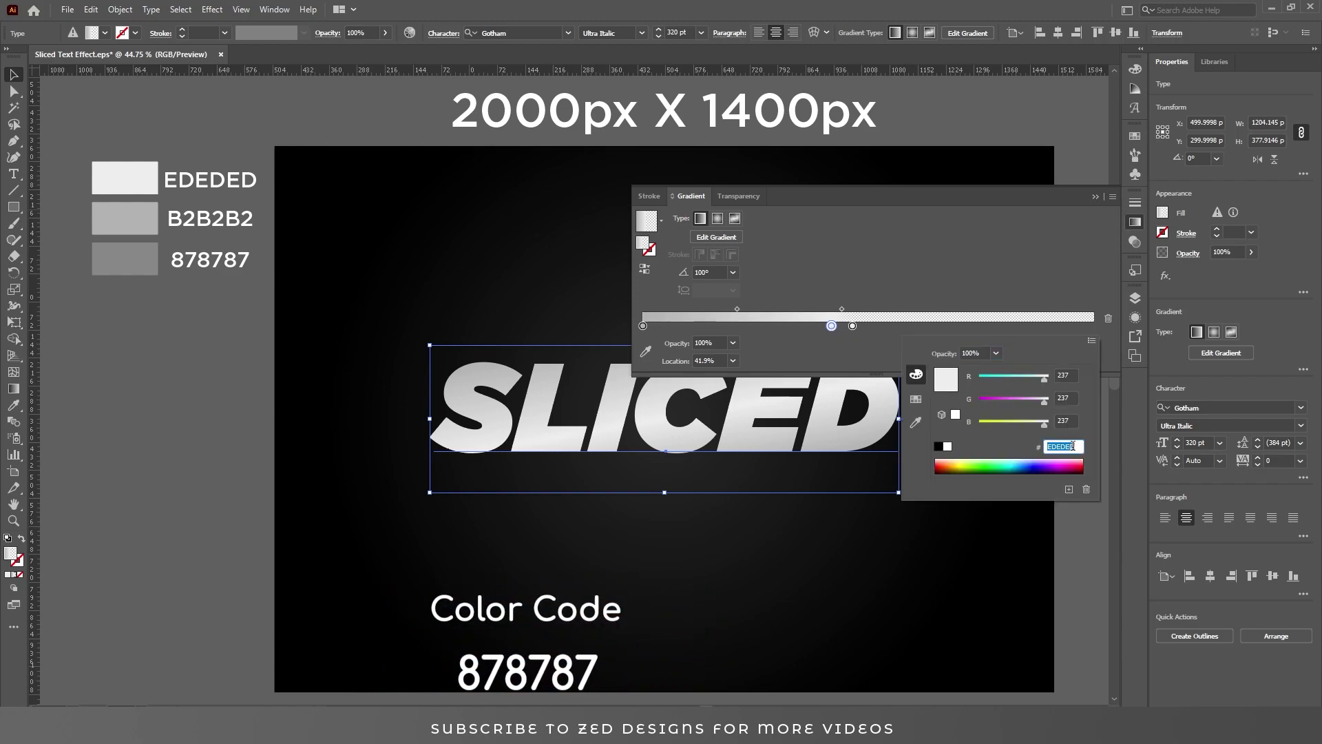
text(878787)
key(Return)
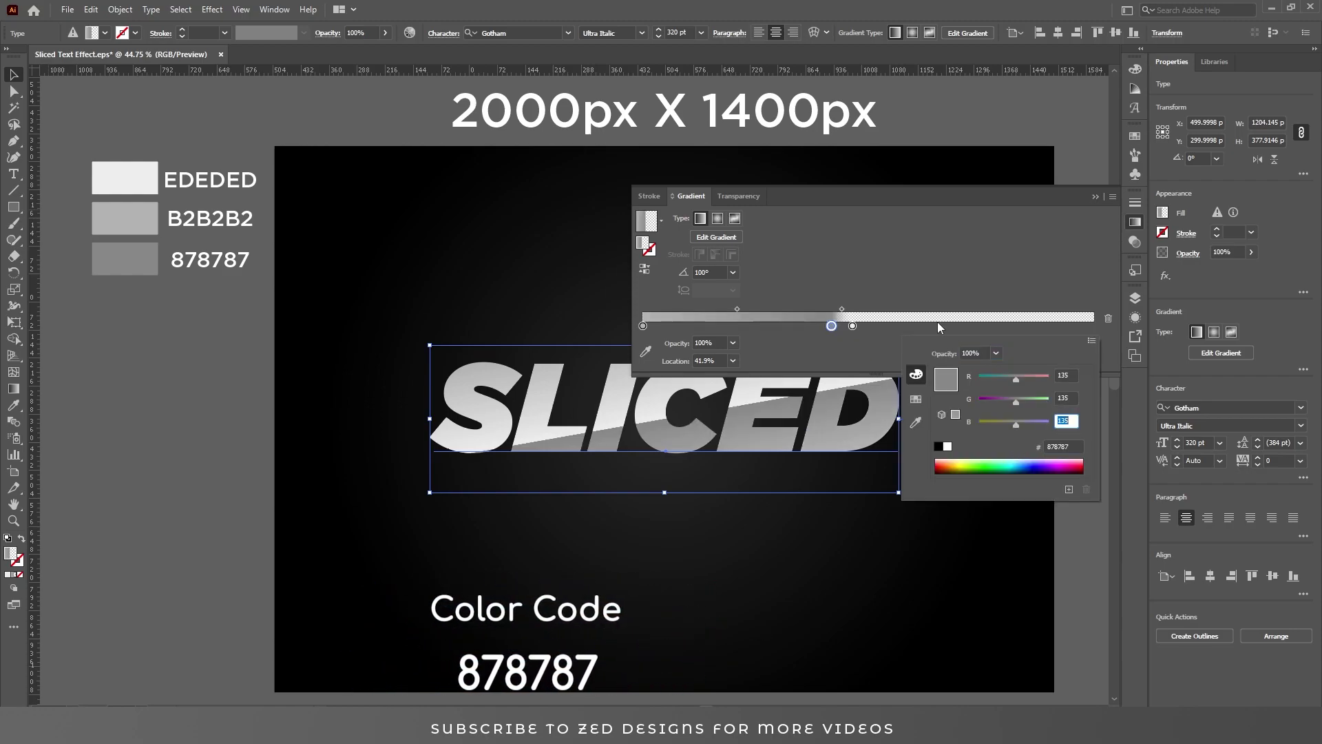
click(899, 292)
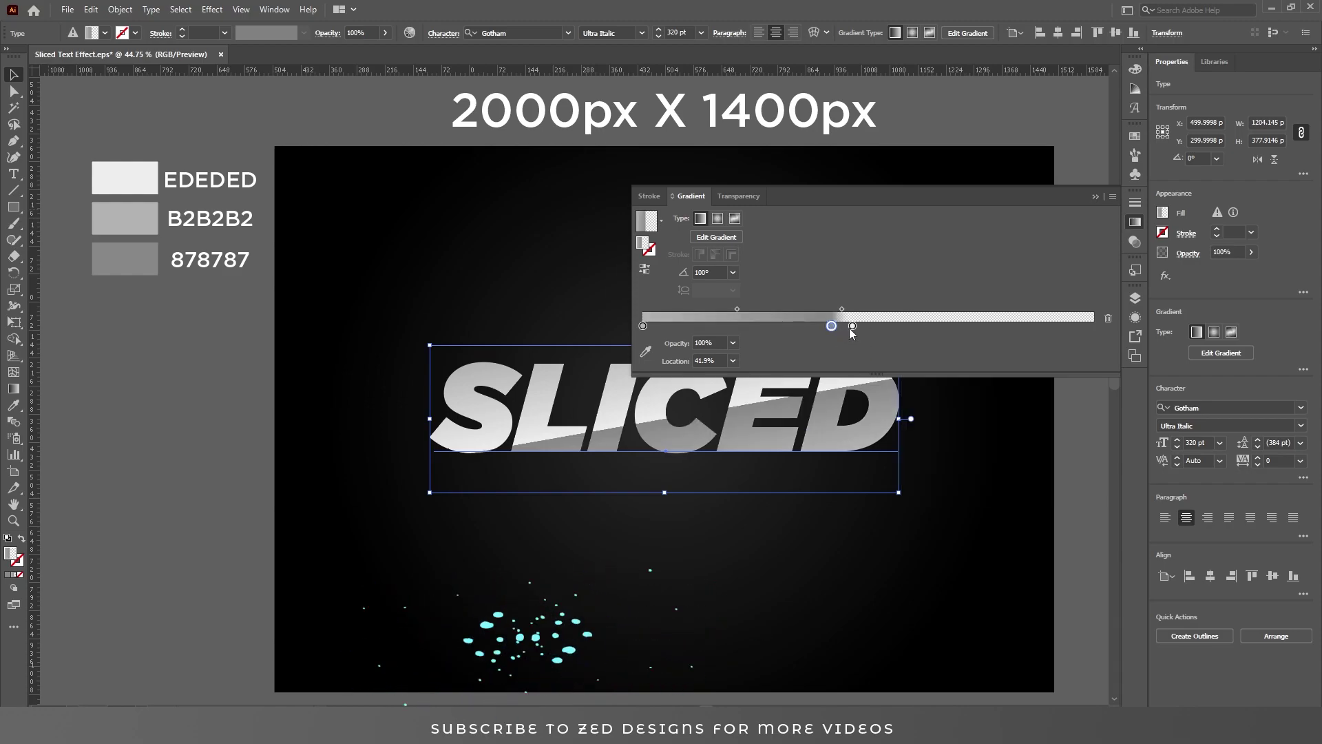
- Set the lower fill's transparent gradient stop back to location 42% and collapse the gradient settings
click(852, 326)
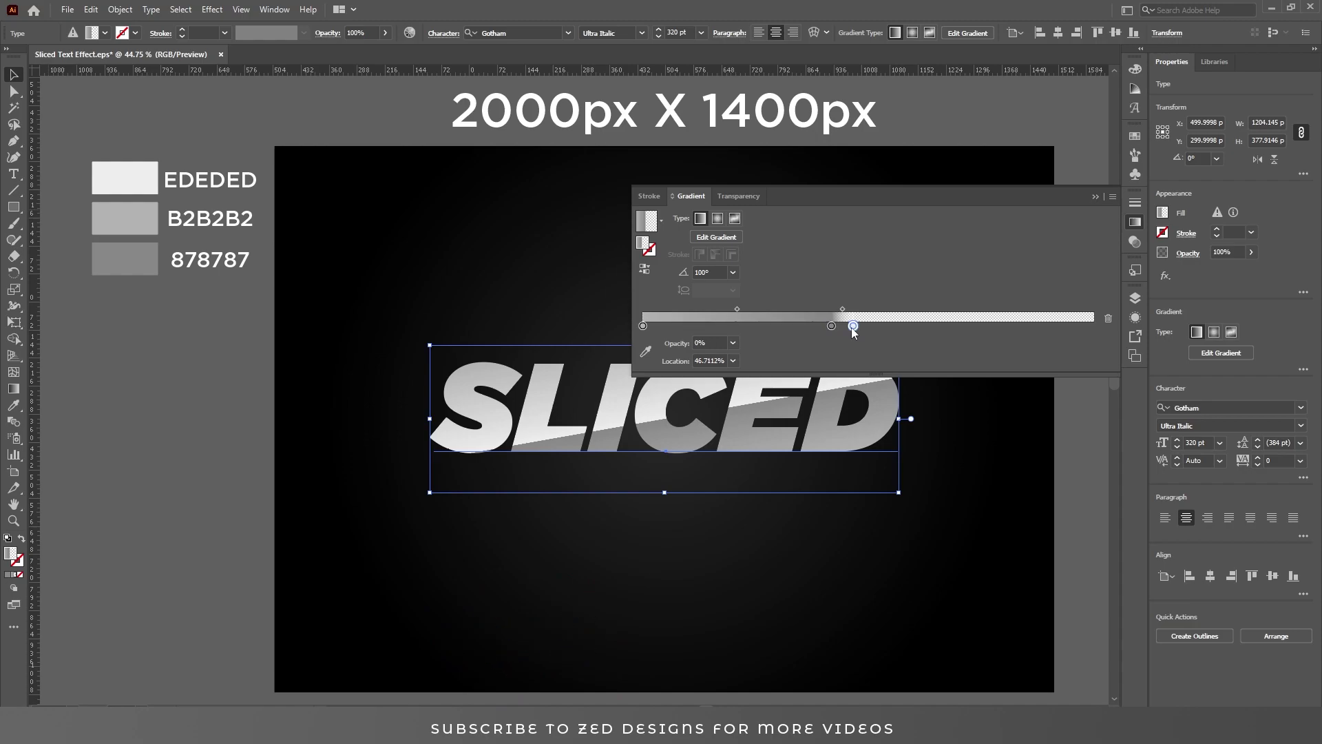
click(709, 361)
text(42)
key(Return)
click(1095, 197)
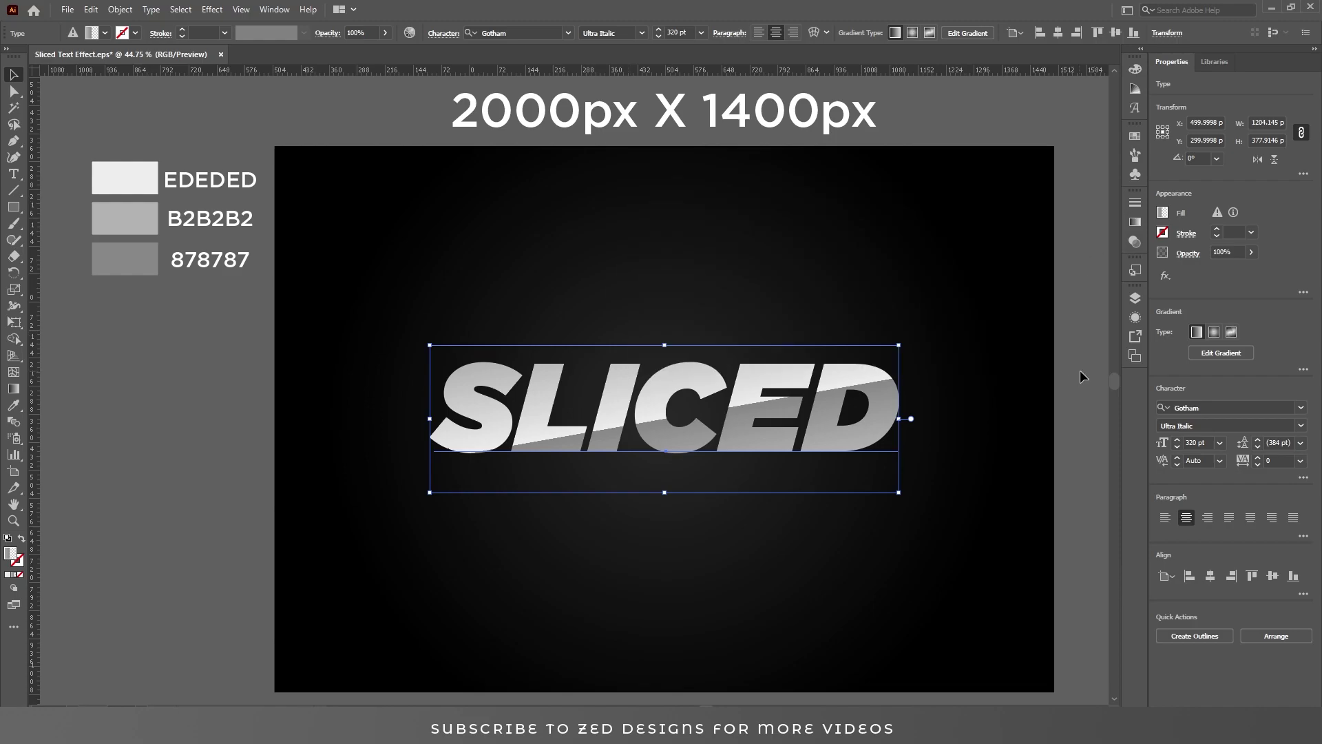
- Add a Transform effect to the lower fill, moving it 10 pt horizontally and 20 pt vertically
click(1135, 318)
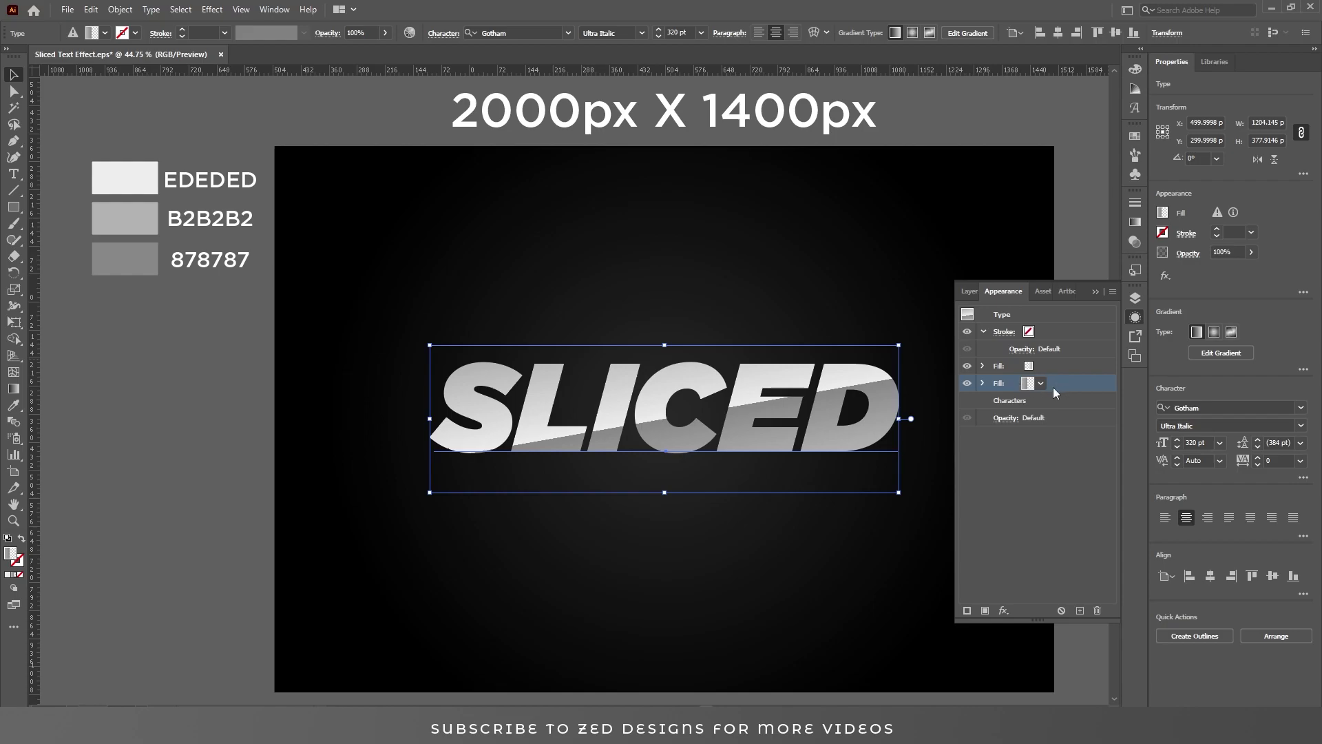
click(1005, 610)
mouse_move(1070, 331)
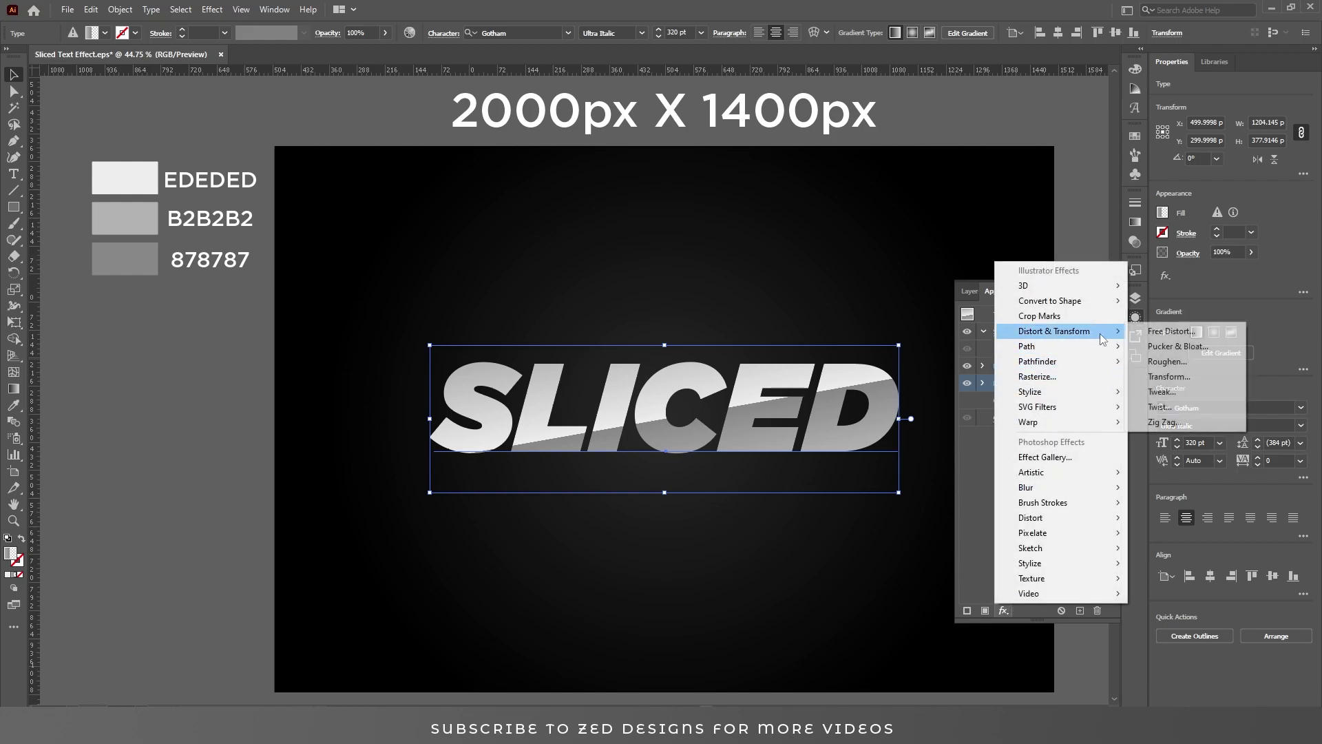
click(1169, 375)
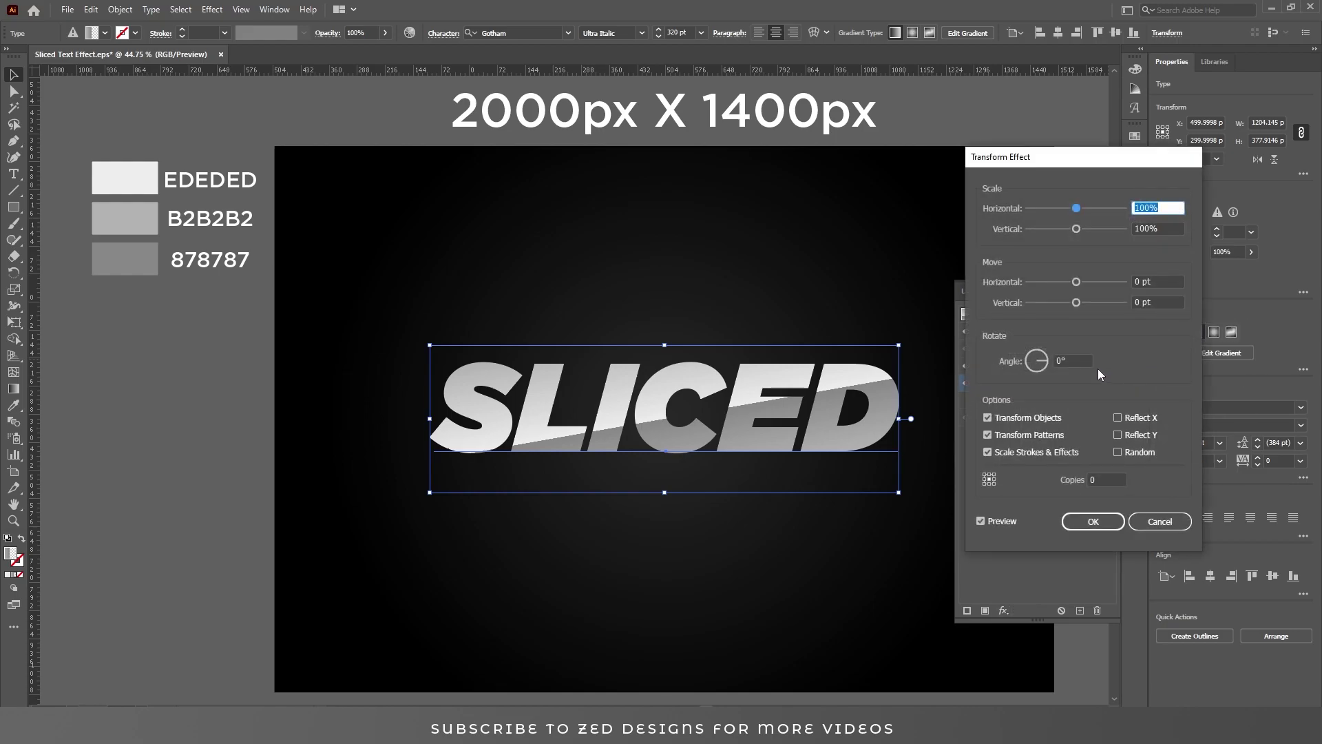
key(Tab)
key(Tab)
key(shift+Tab)
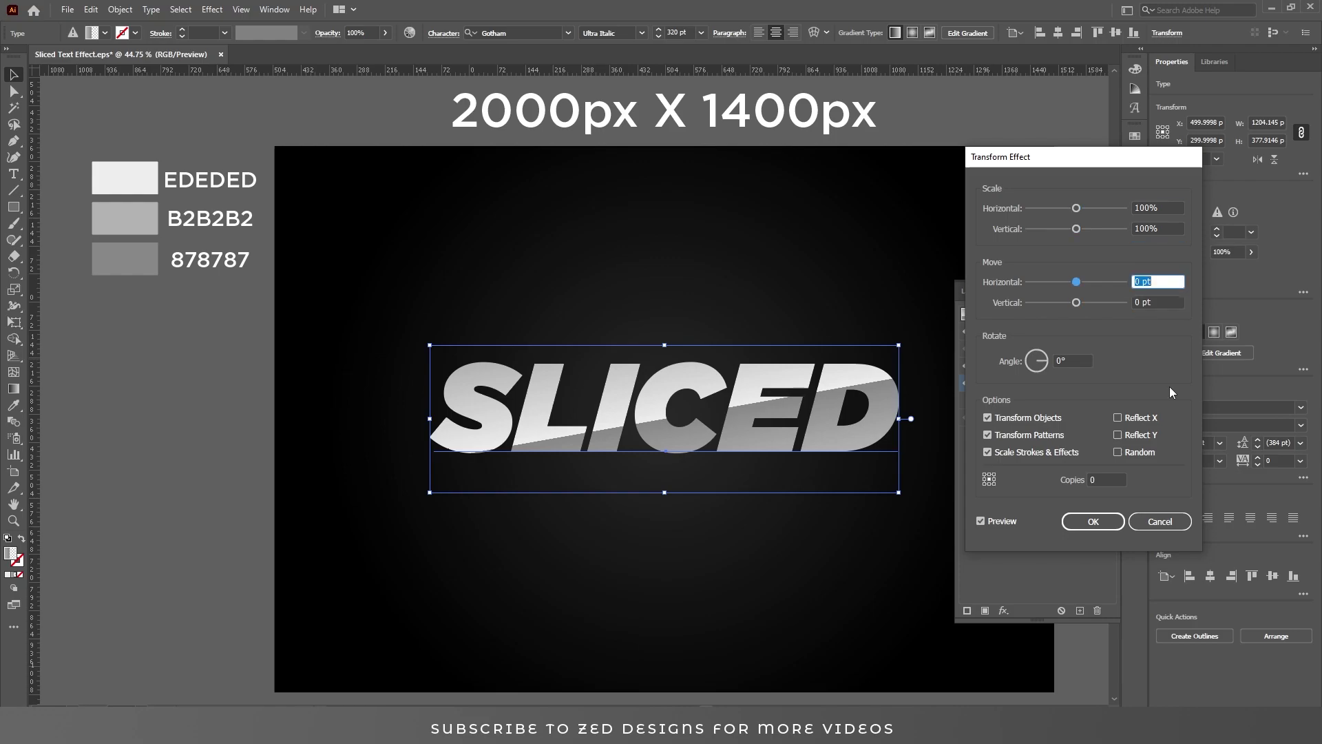
text(10)
key(Tab)
text(20)
key(Tab)
key(shift+Tab)
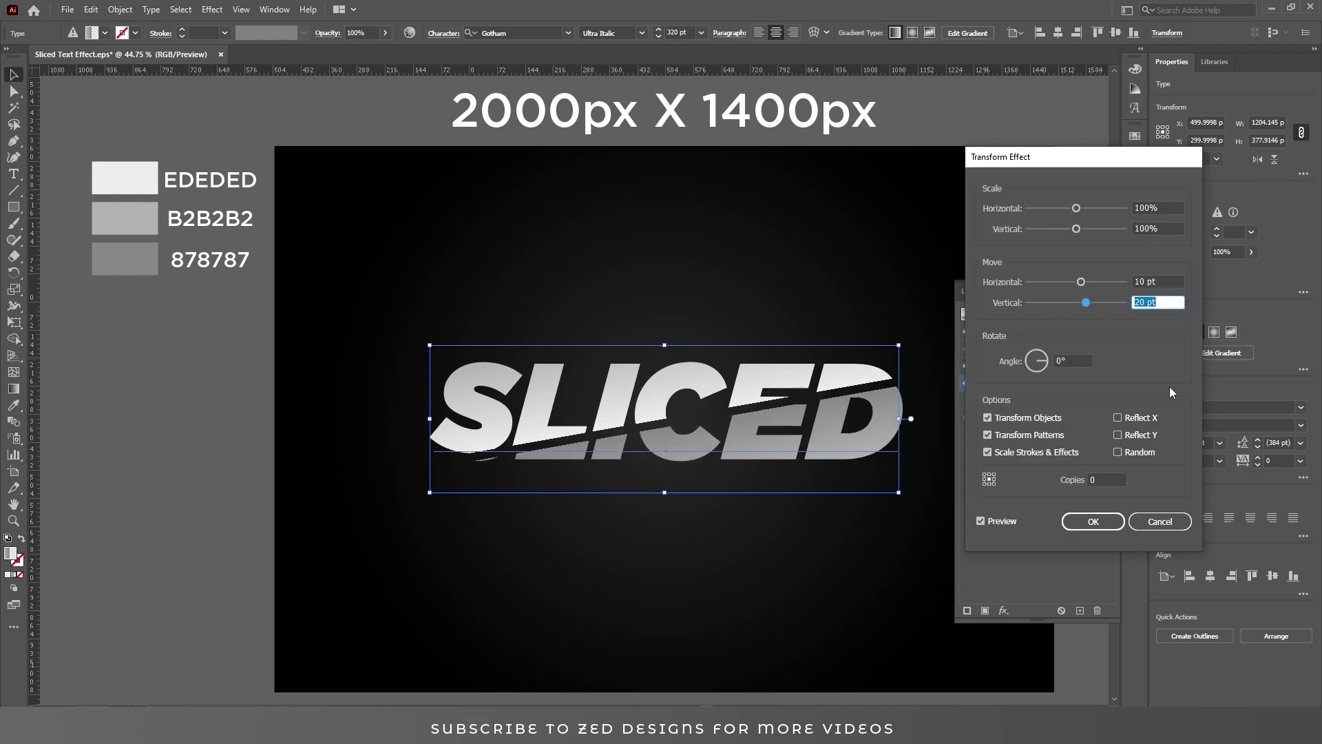
- Set the Transform effect's rotation angle to 0.5° and apply the effect
key(Tab)
key(BackSpace)
text(.5)
key(Tab)
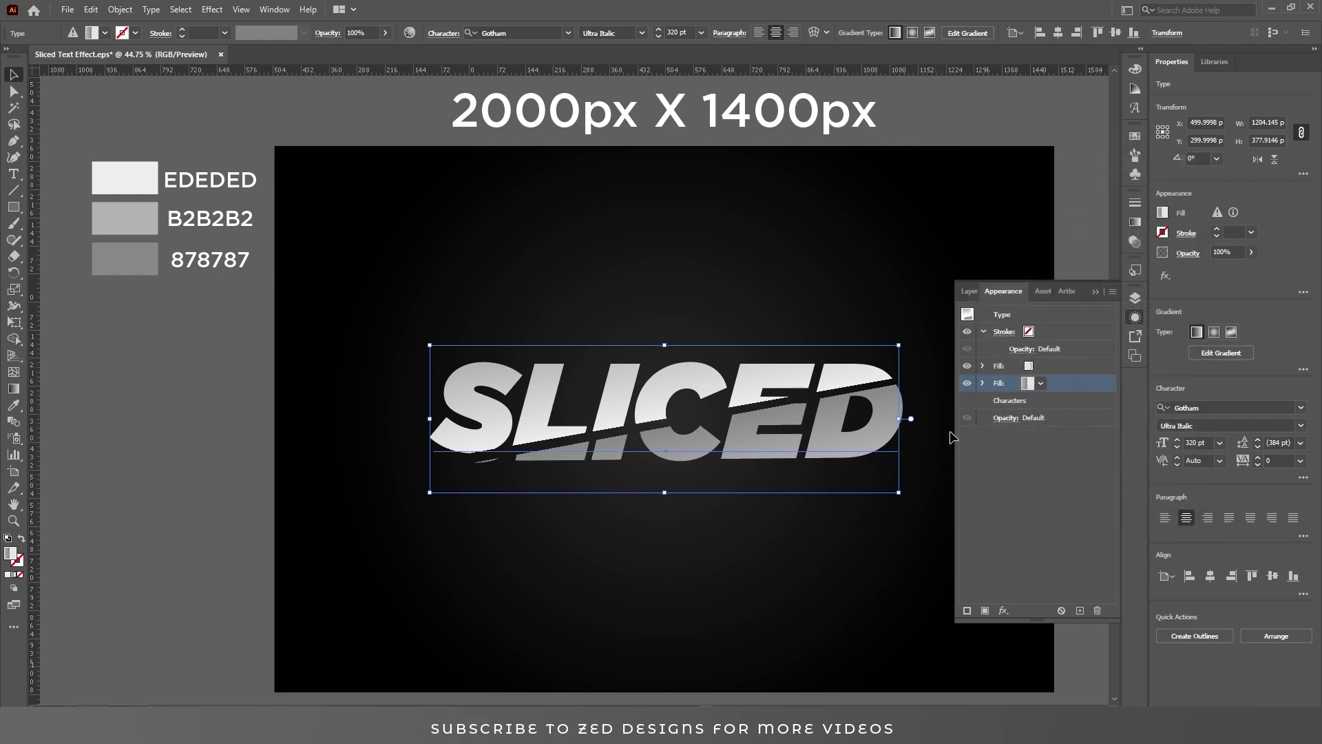
- Set the 0% stop of the lower fill's gradient to hex EDEDED and collapse the gradient settings
click(1135, 221)
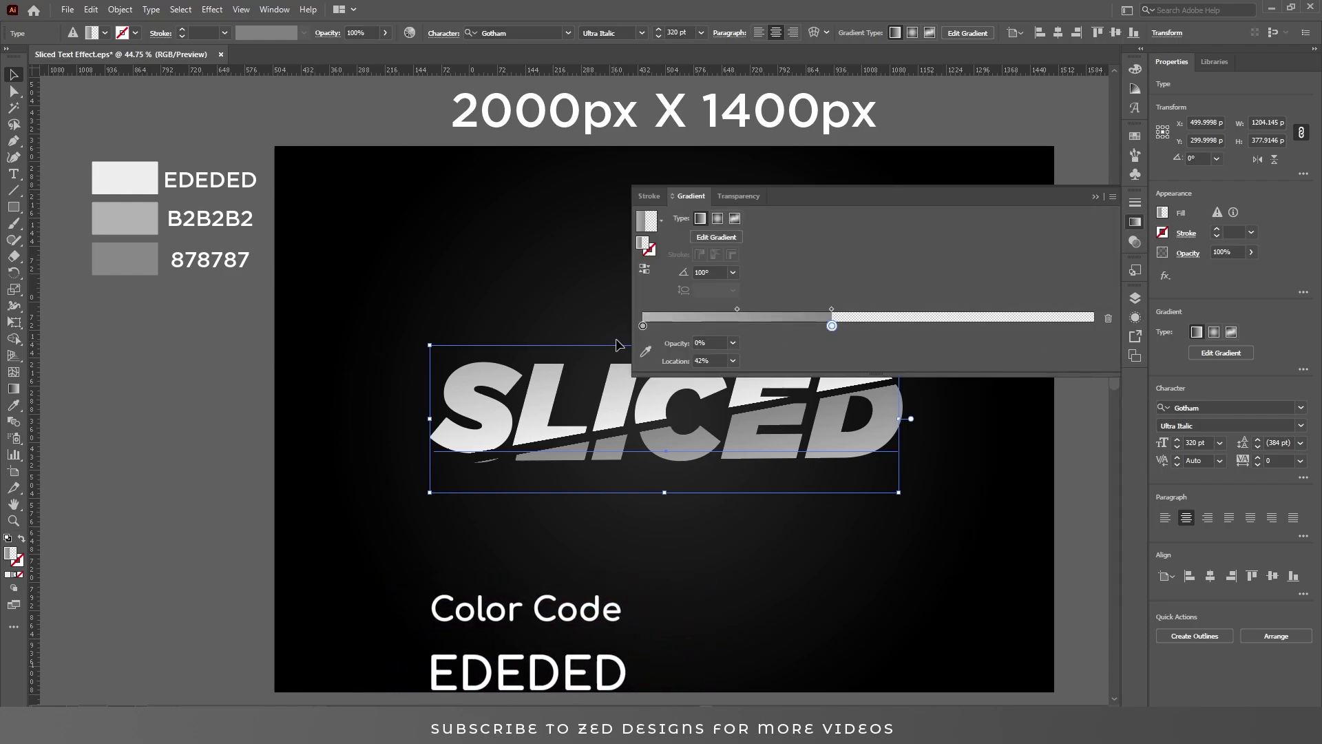
double_click(643, 326)
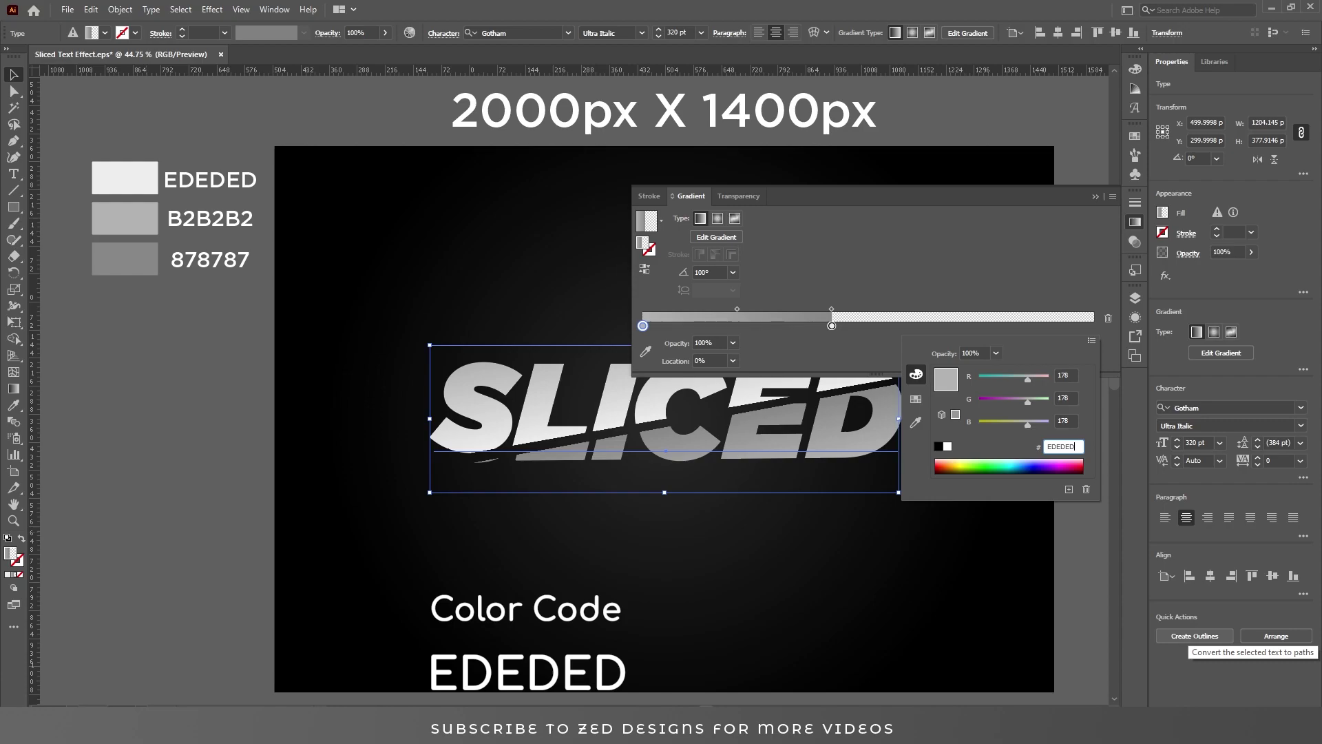
text(EDEDED)
key(Return)
click(1092, 301)
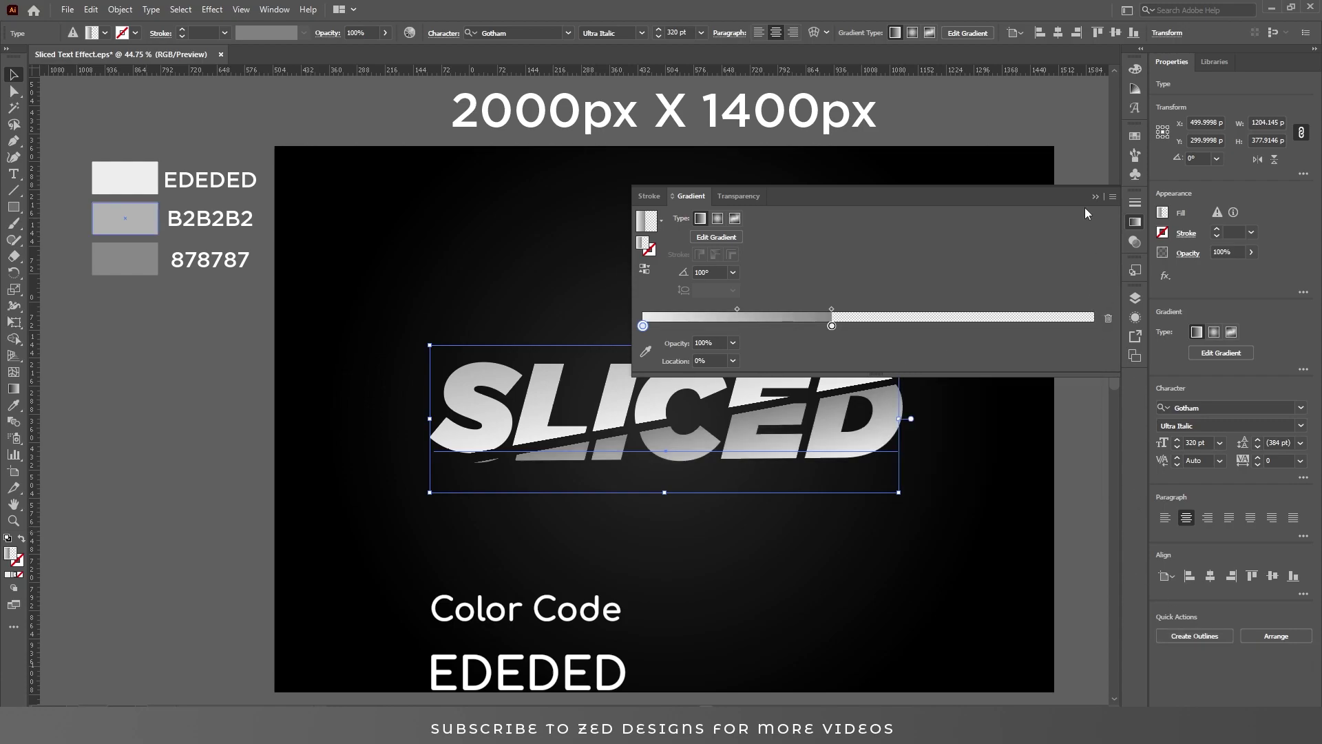
click(1095, 196)
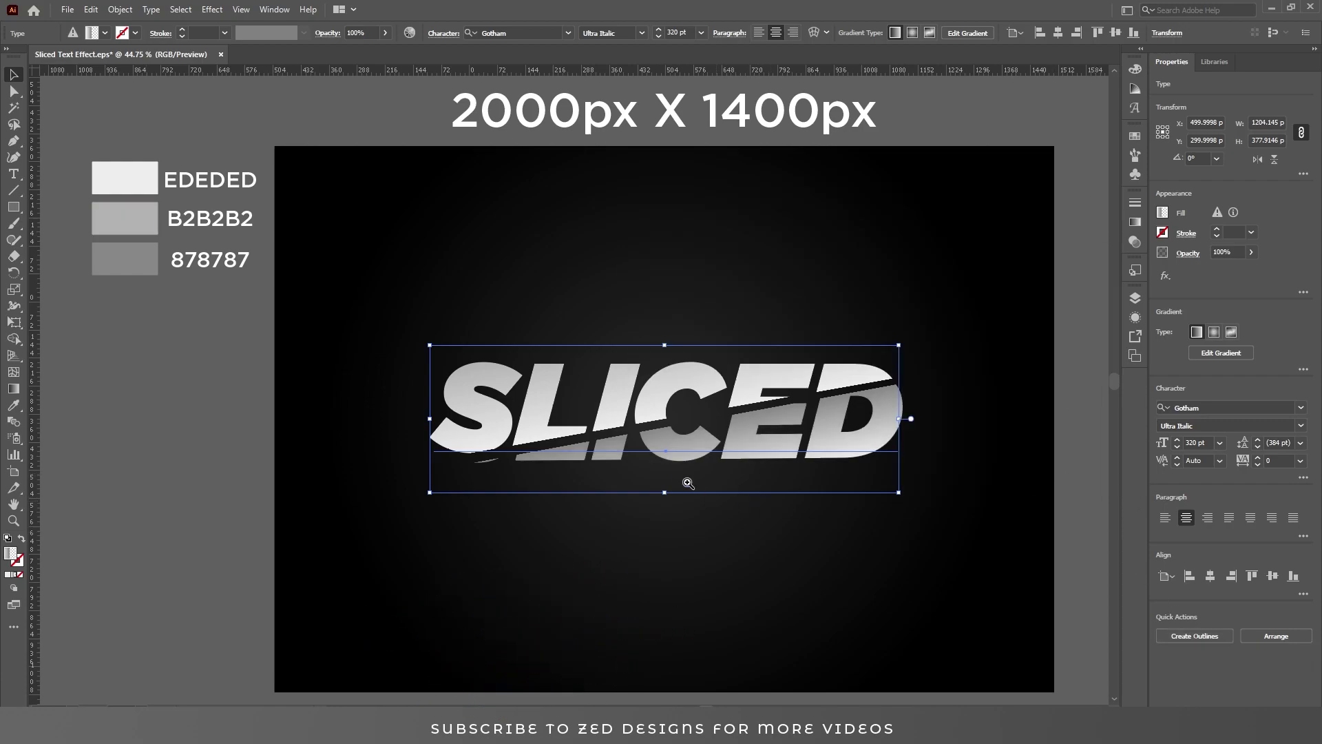
- Adjust the lower slice's gradient with the Gradient tool so the light tone covers more of it, and deselect the text
drag(688, 483, 782, 525)
key(g)
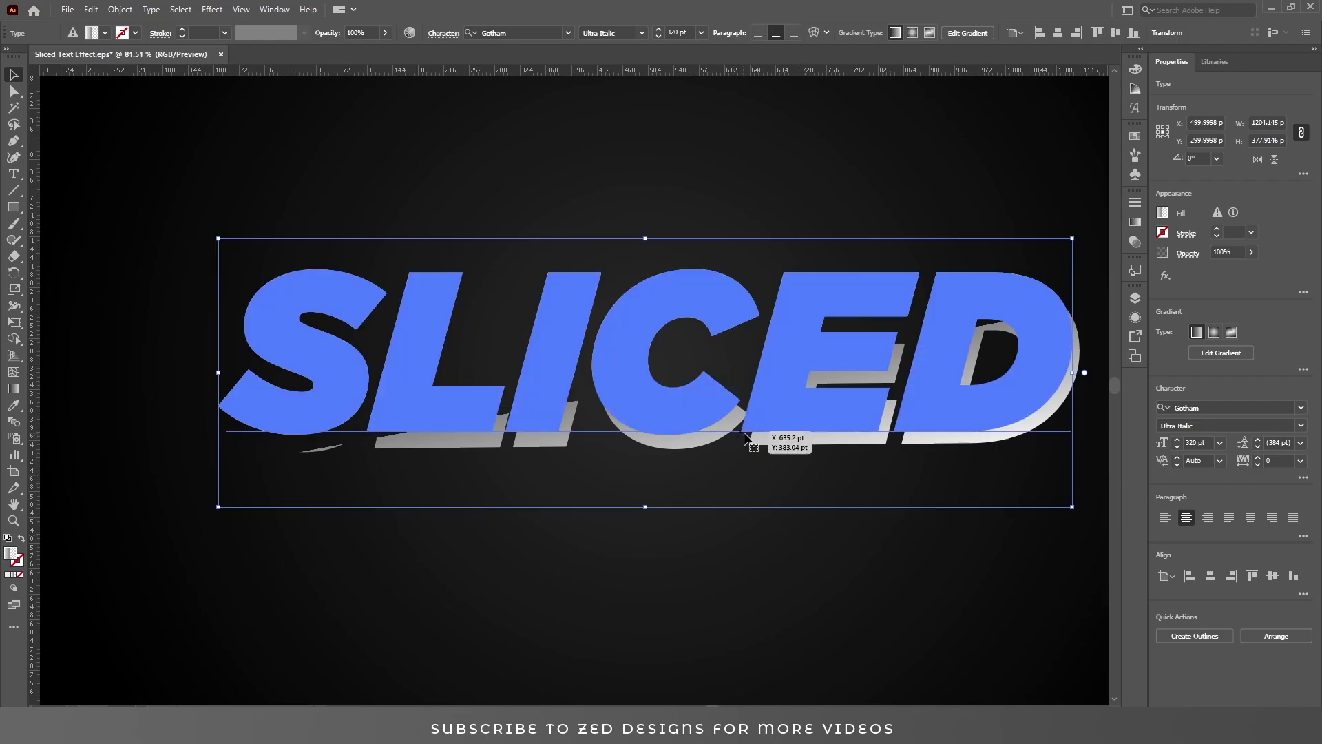
key(ctrl+minus)
key(ctrl+minus)
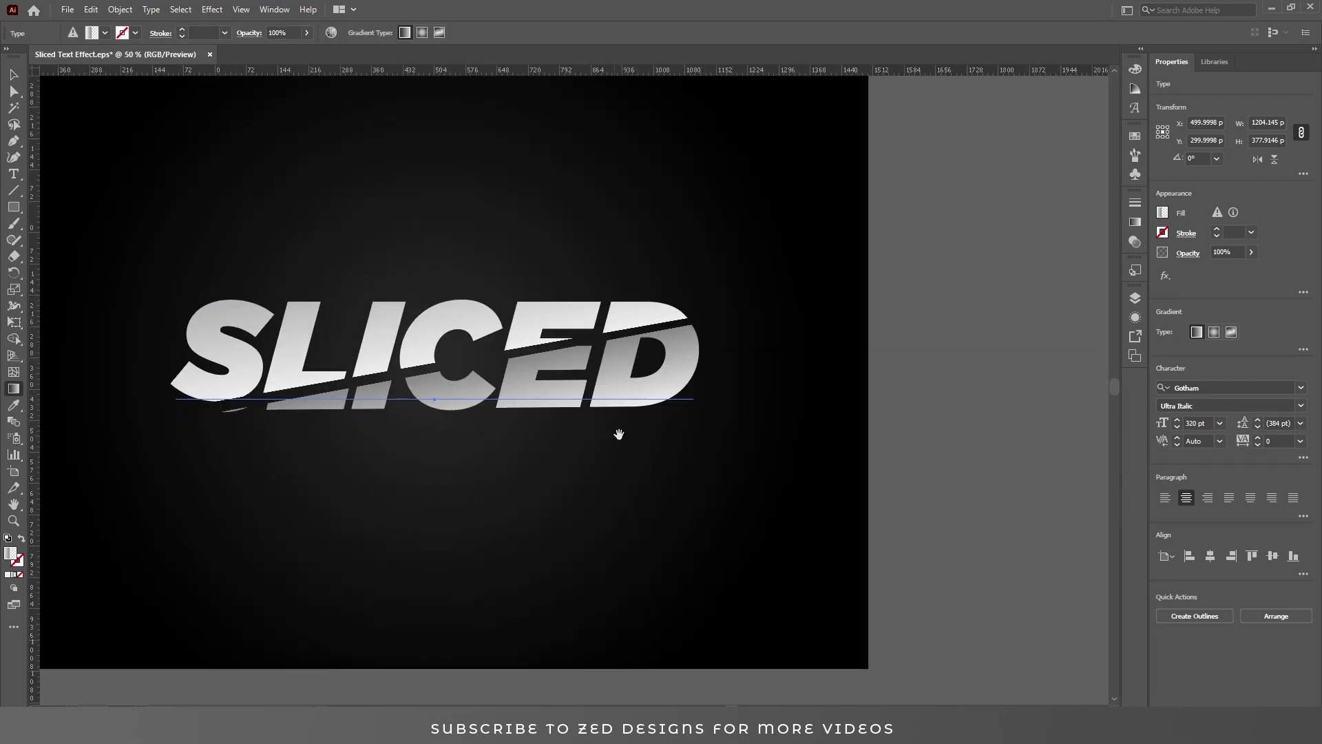
drag(636, 549, 626, 500)
key(v)
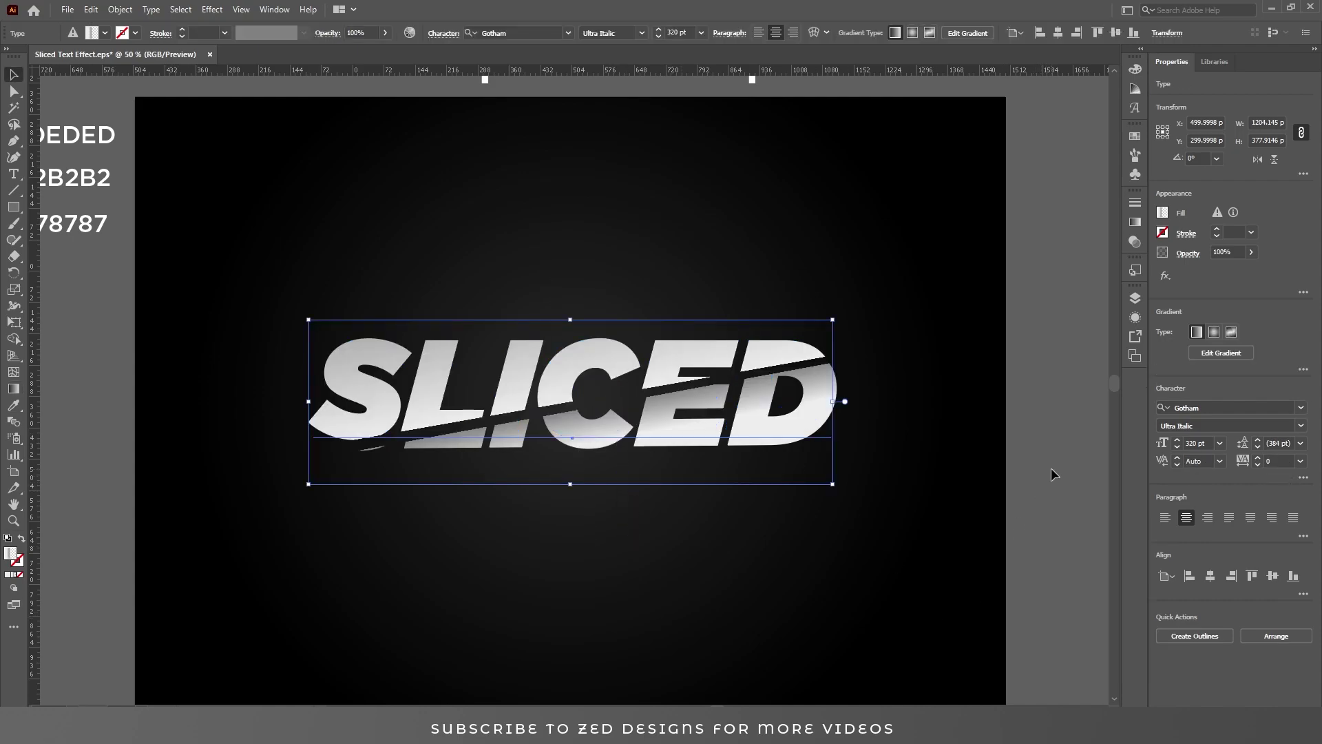
click(1051, 469)
- Duplicate the sliced SLICED text straight down, placing the copy directly below the original
drag(664, 453, 793, 479)
key(ctrl+minus)
key(ctrl+minus)
drag(567, 440, 710, 484)
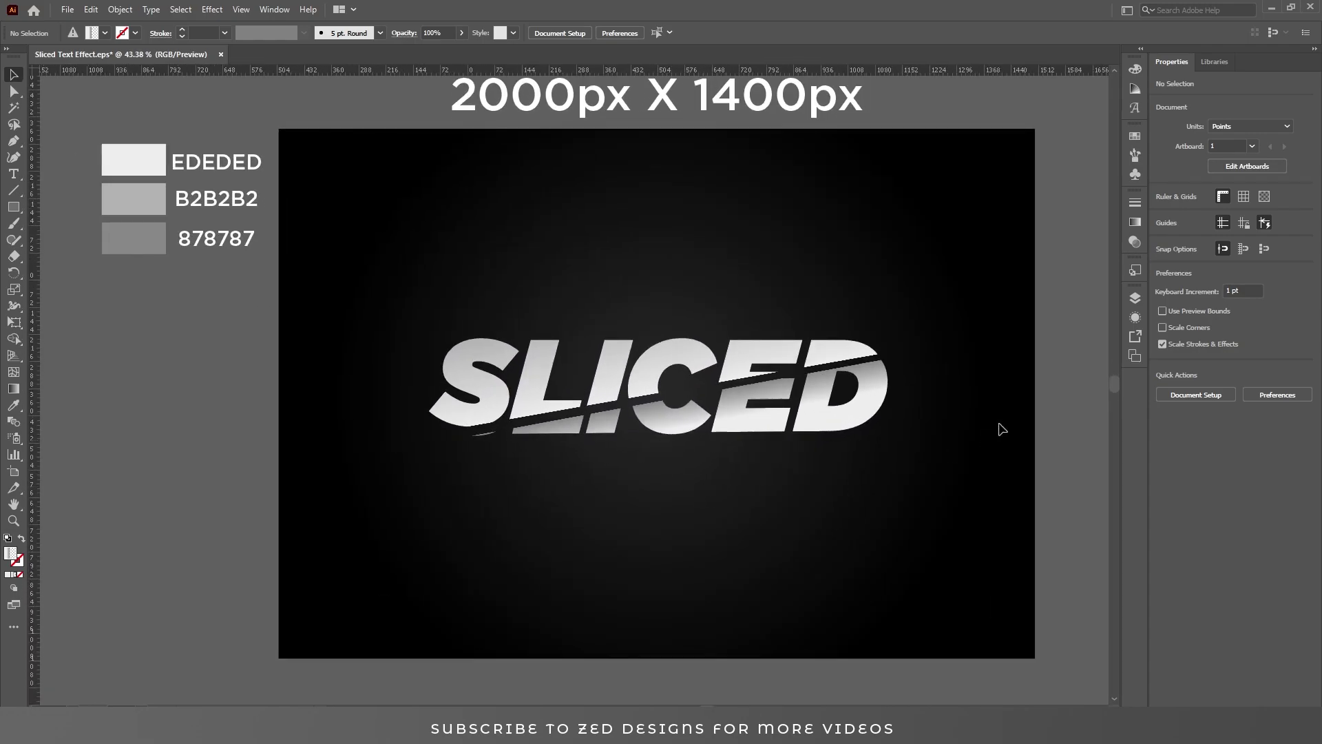
click(833, 371)
drag(829, 349, 831, 462)
- Replace the wording of the lower SLICED copy with EFFECT and finish editing the text
double_click(704, 475)
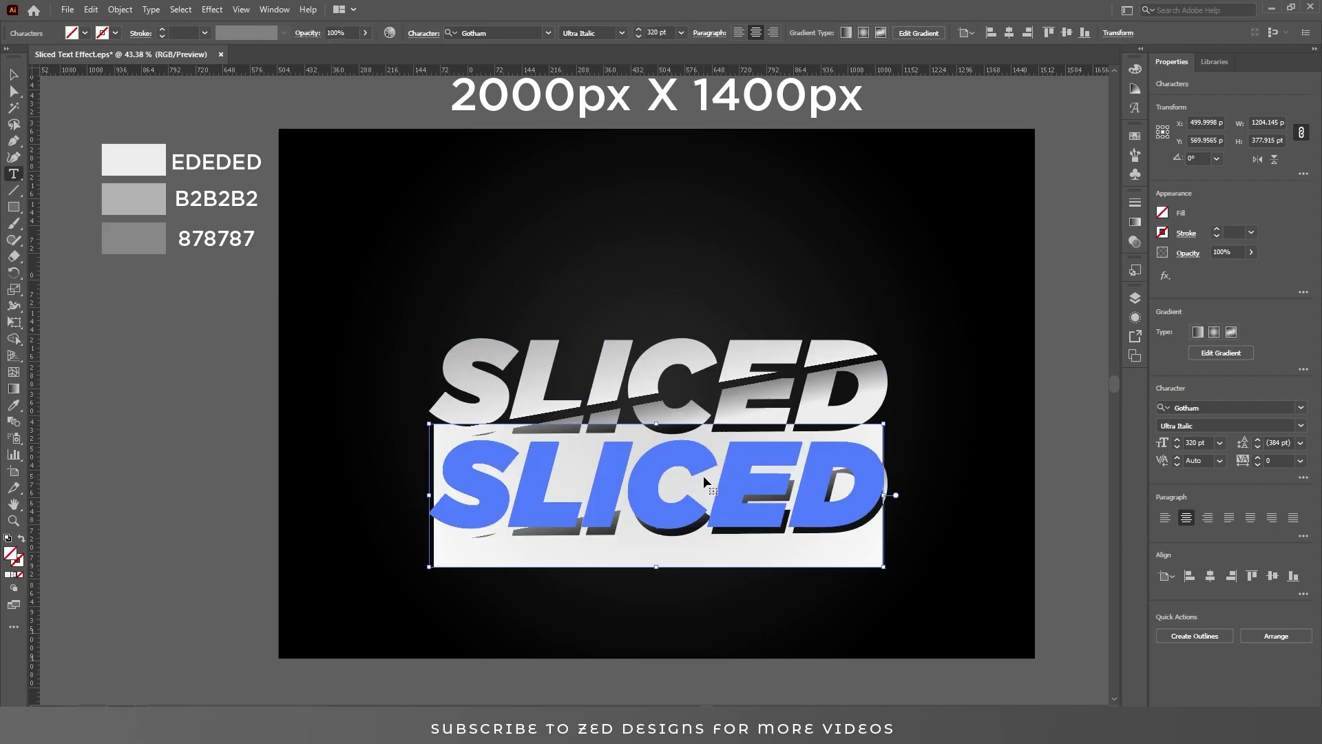
text(EFFECT)
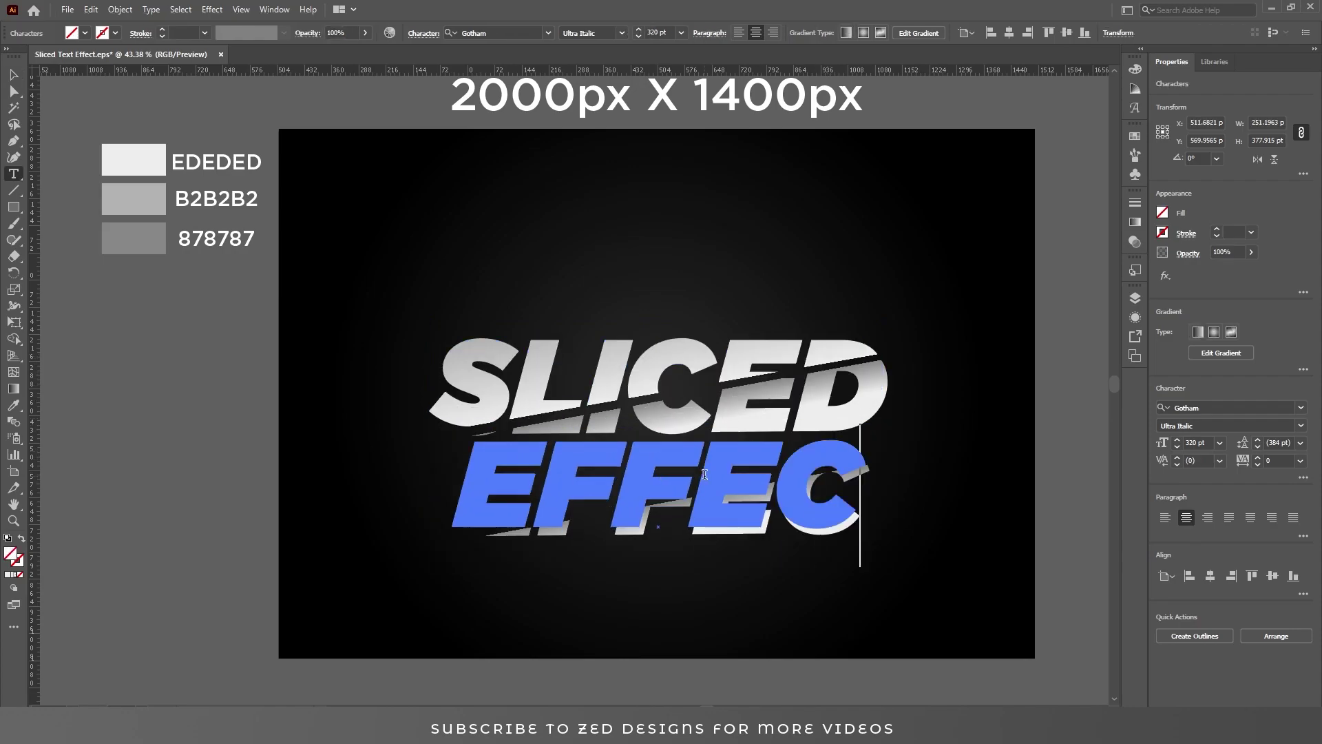
click(13, 73)
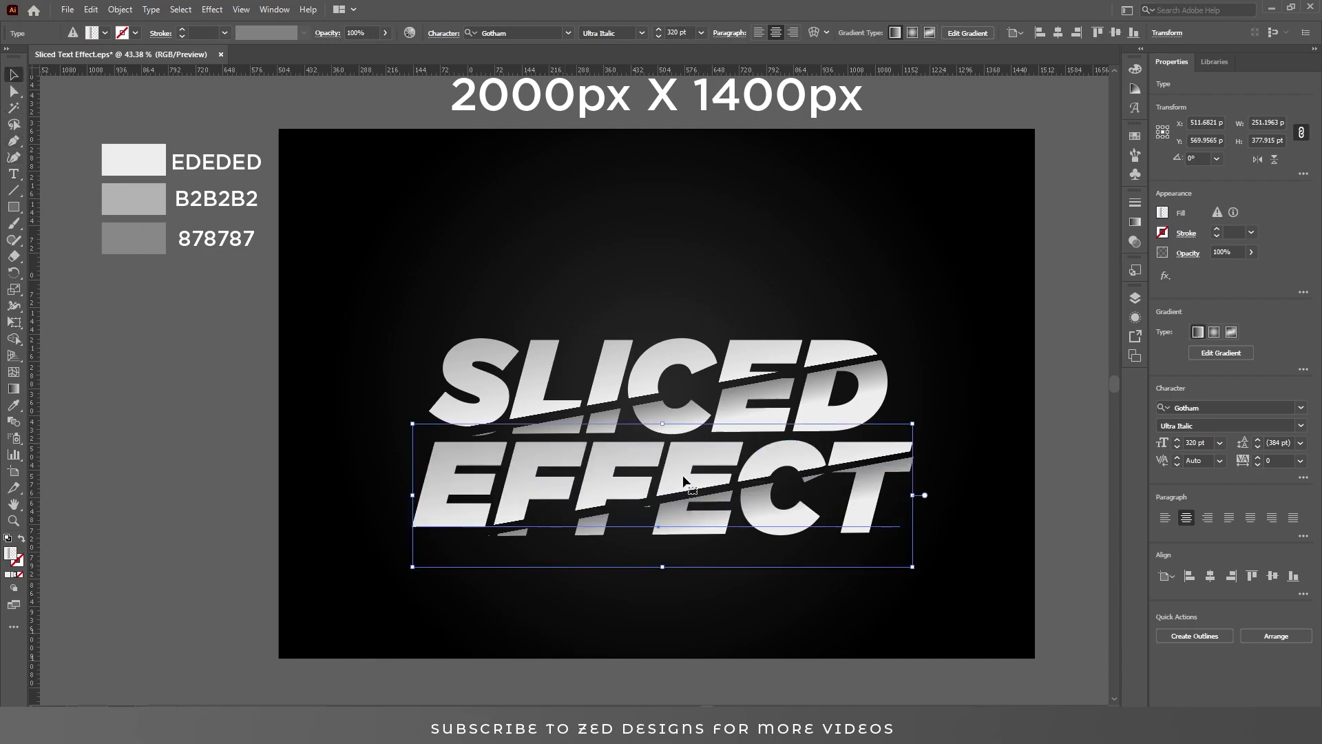
- Offset the two words by shifting EFFECT rightward and SLICED slightly up and leftward, leaving EFFECT just beneath SLICED
drag(693, 475, 736, 478)
drag(751, 364, 738, 352)
drag(719, 450, 722, 449)
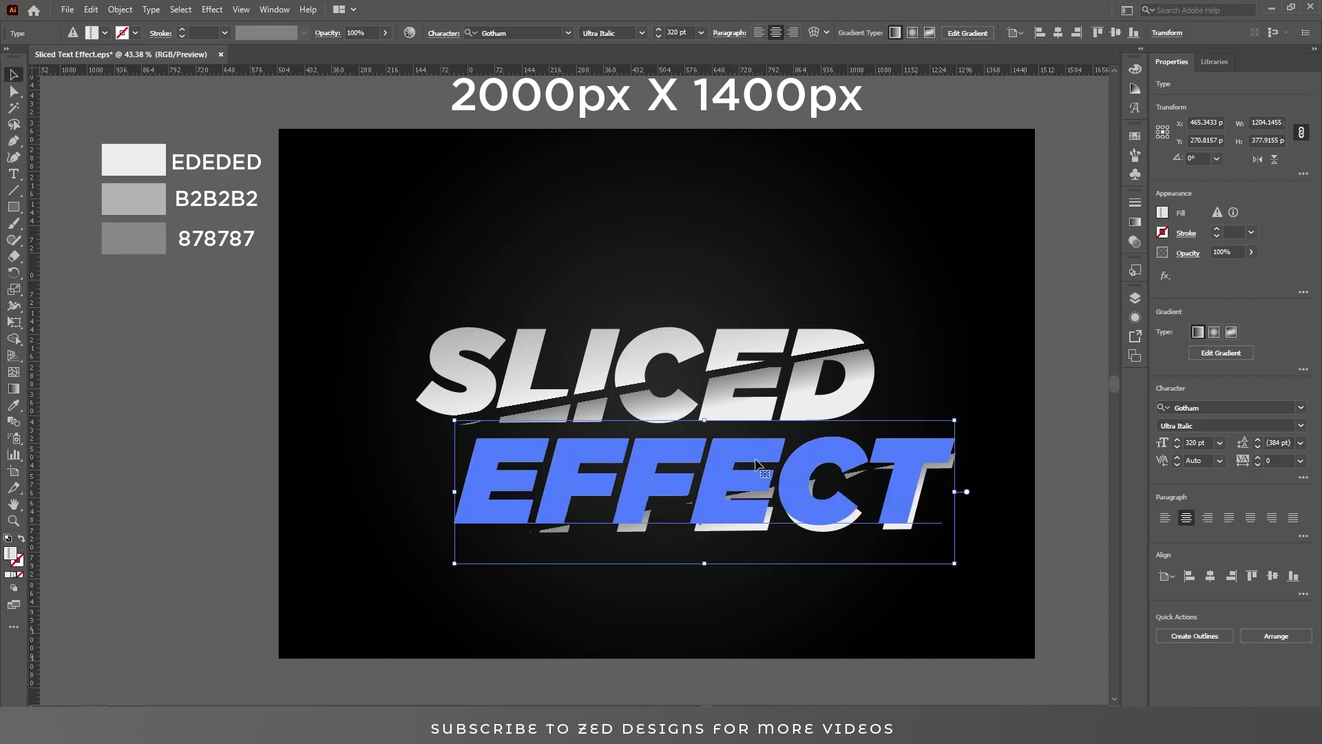
- Set the gradient angle of the lower-slice fill on EFFECT to 95°
click(1133, 222)
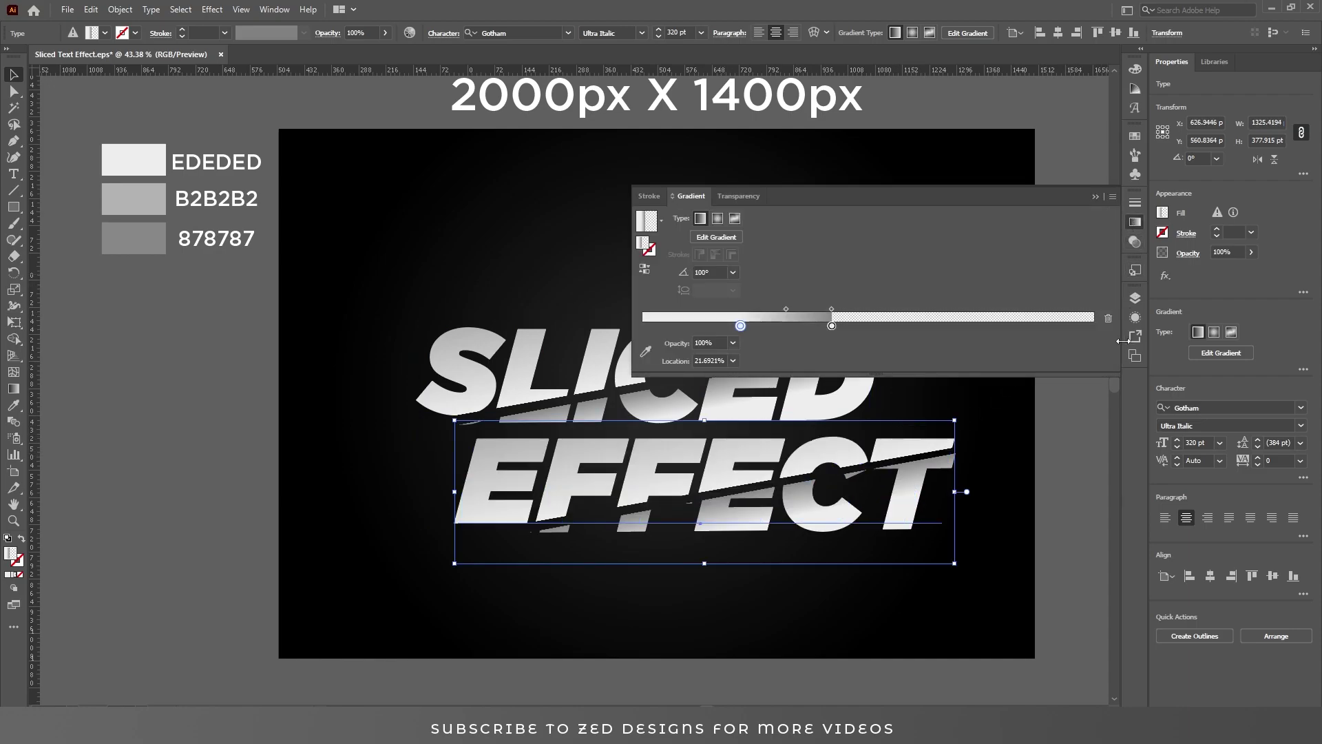
click(711, 272)
key(Return)
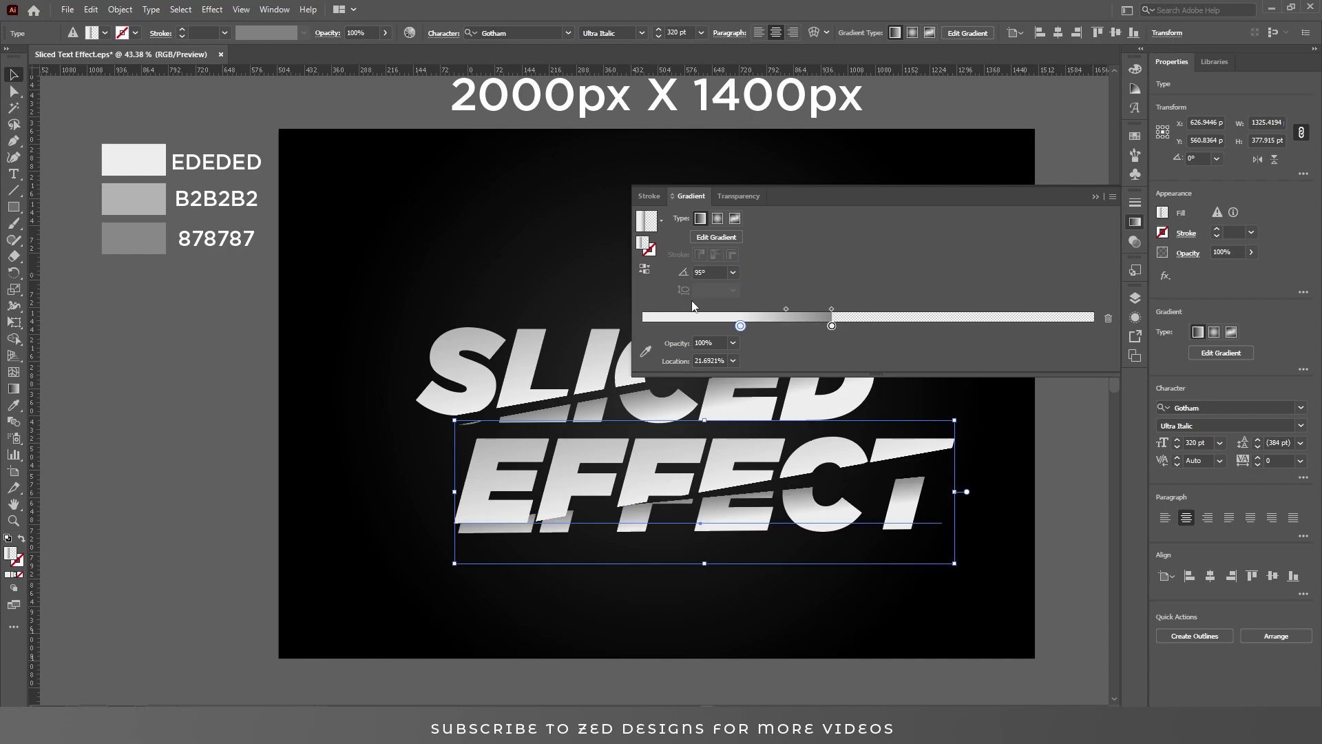
- Set the gradient angle of the upper-slice fill on EFFECT to 95° so both slices share the same cut
click(1135, 318)
click(994, 406)
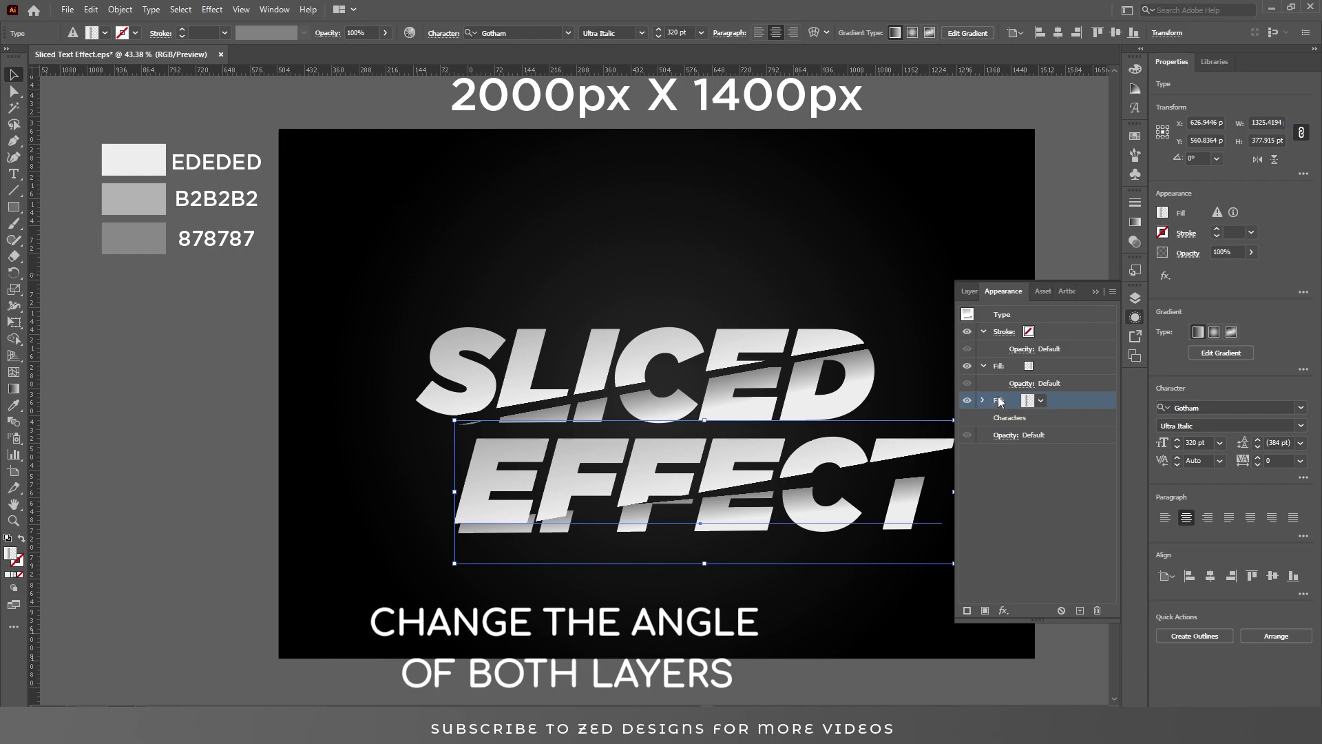
click(1026, 365)
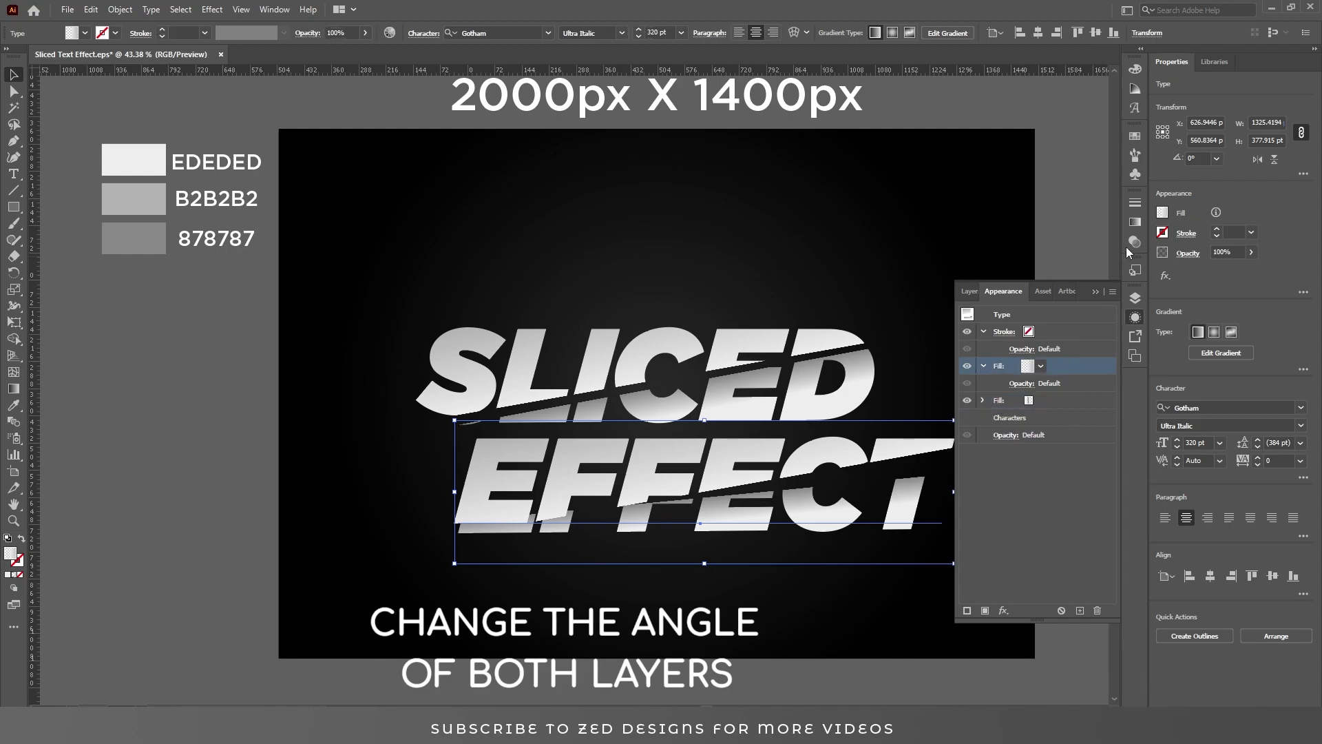
click(1134, 221)
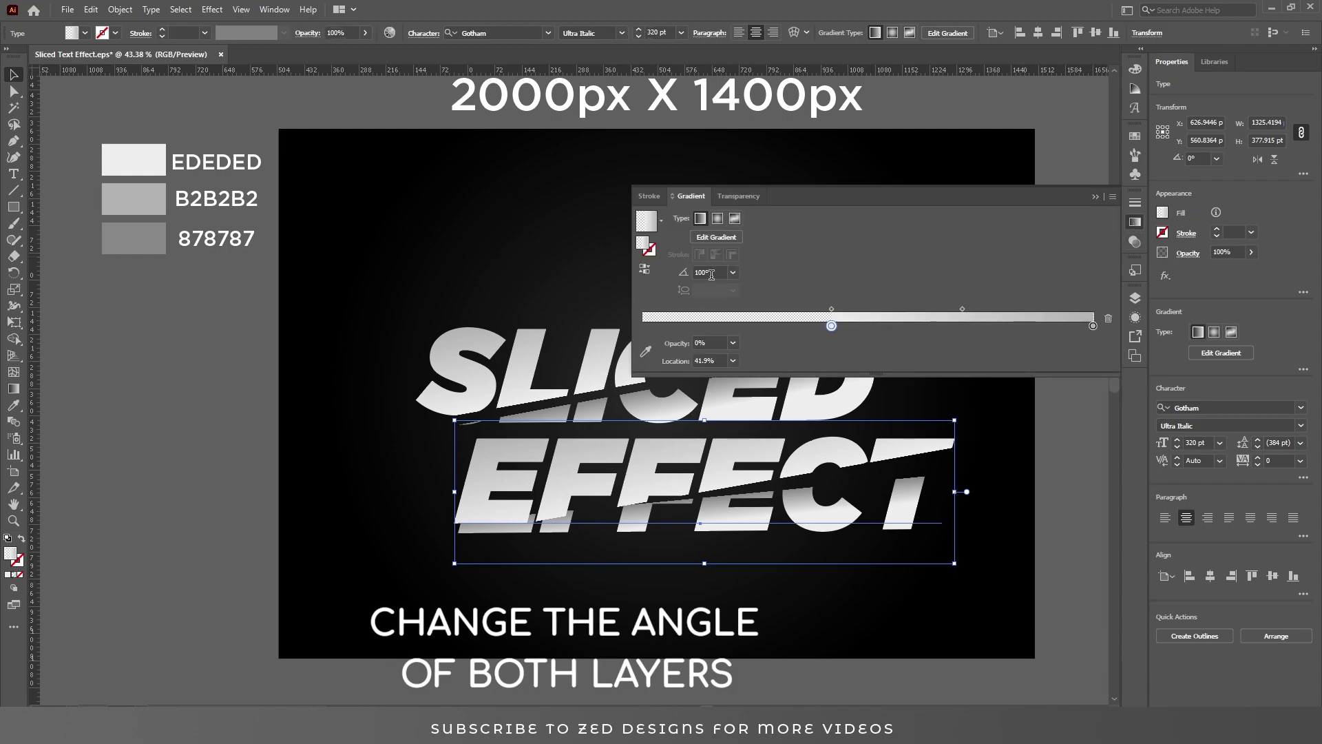
text(95)
key(Return)
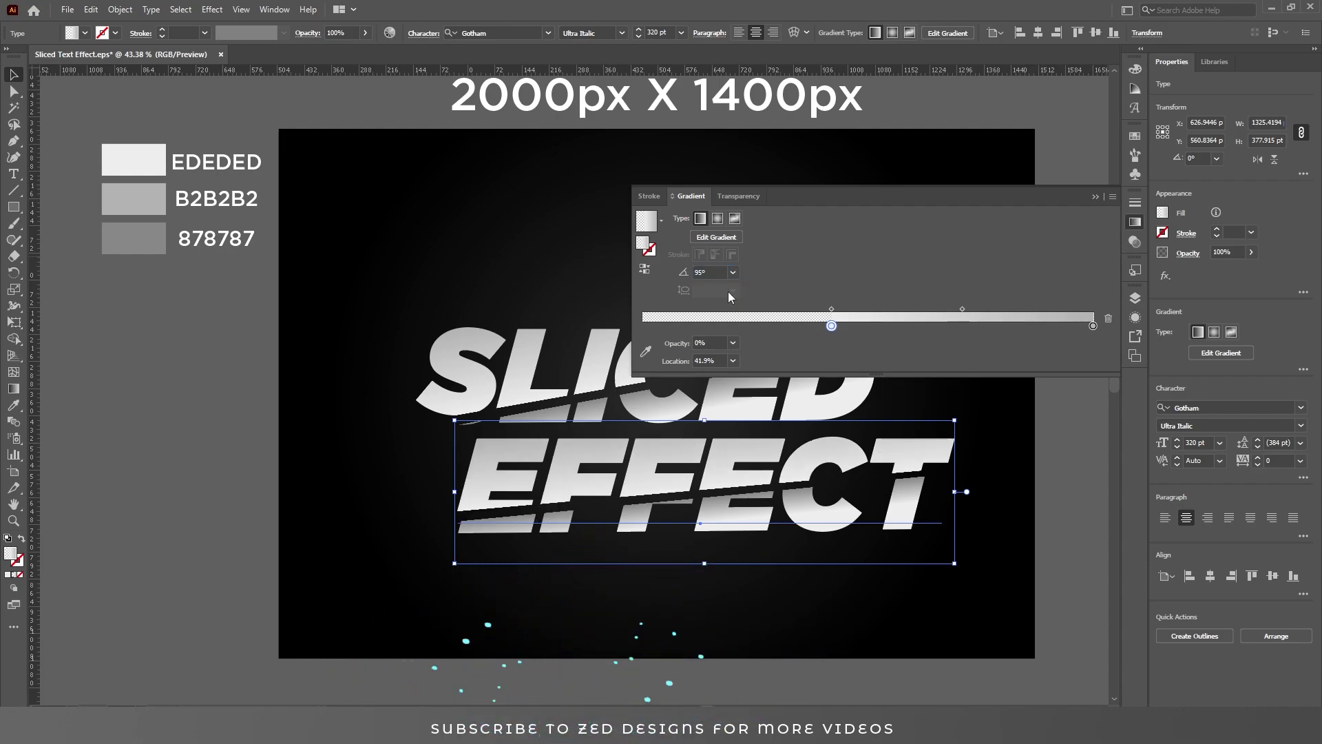
- Close the gradient settings, nudge EFFECT slightly closer to SLICED, and deselect it
click(1134, 221)
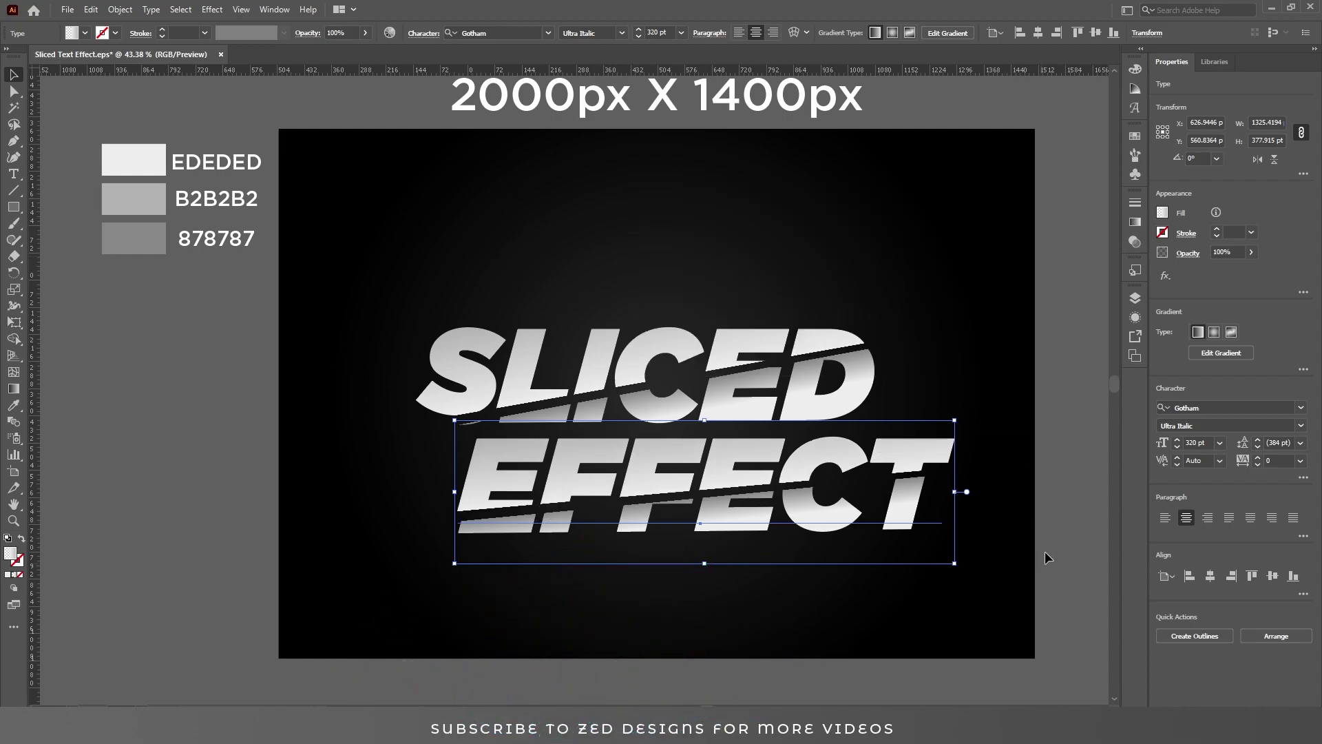
click(1069, 464)
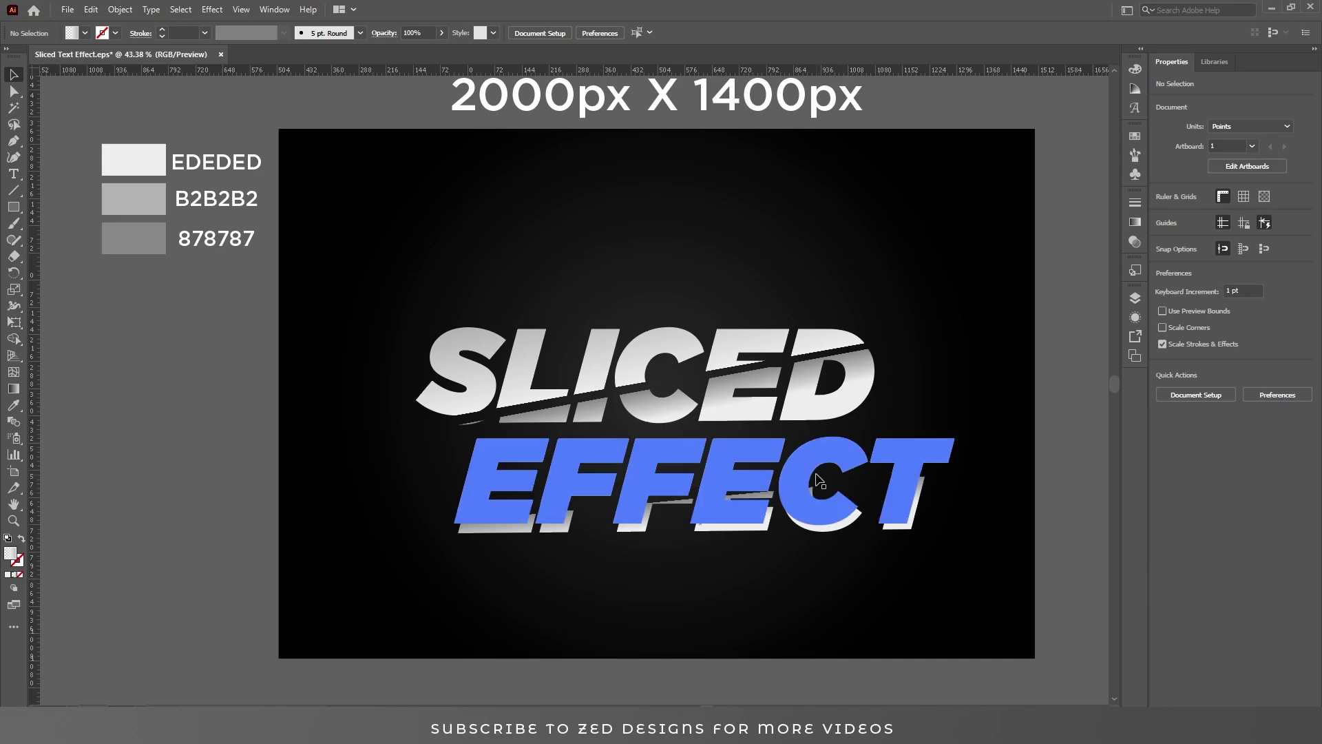
click(854, 478)
click(1065, 450)
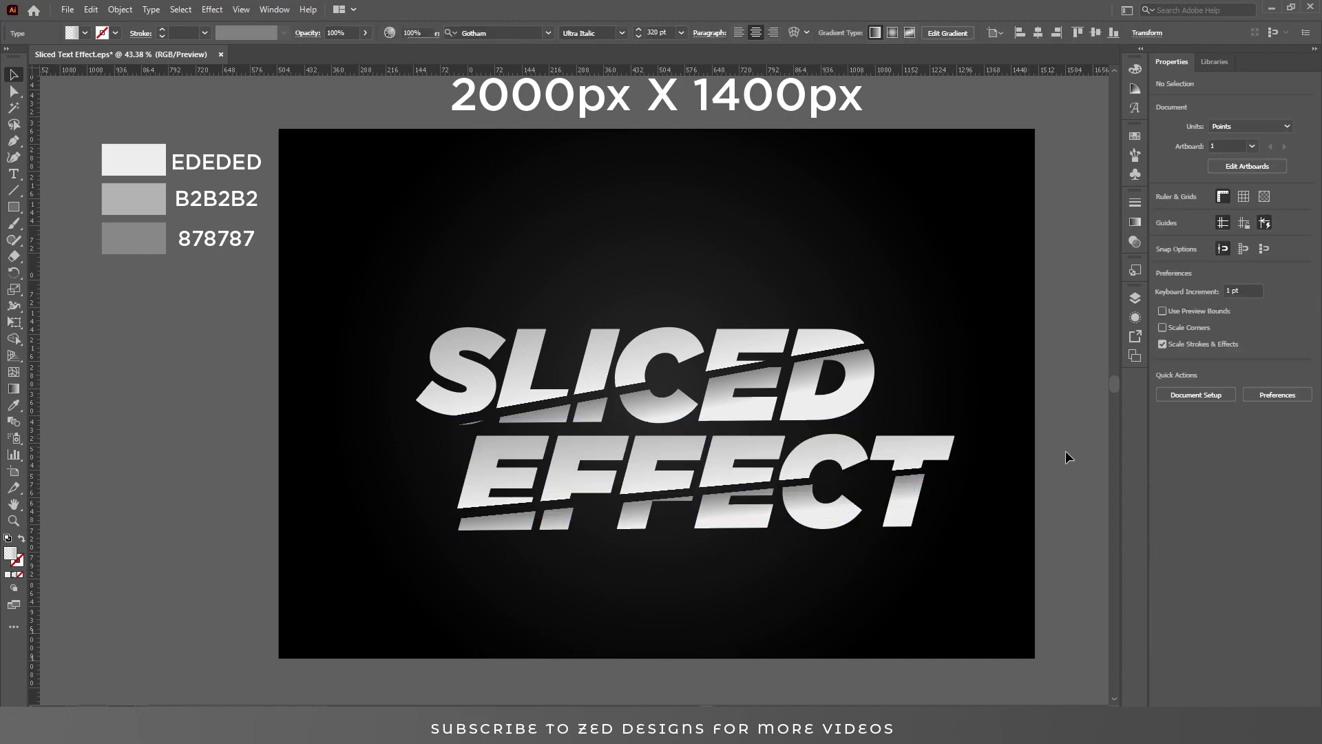
- Draw a long thin wedge with the Pen tool above the D of SLICED, its tip pointing down toward the lettering
key(p)
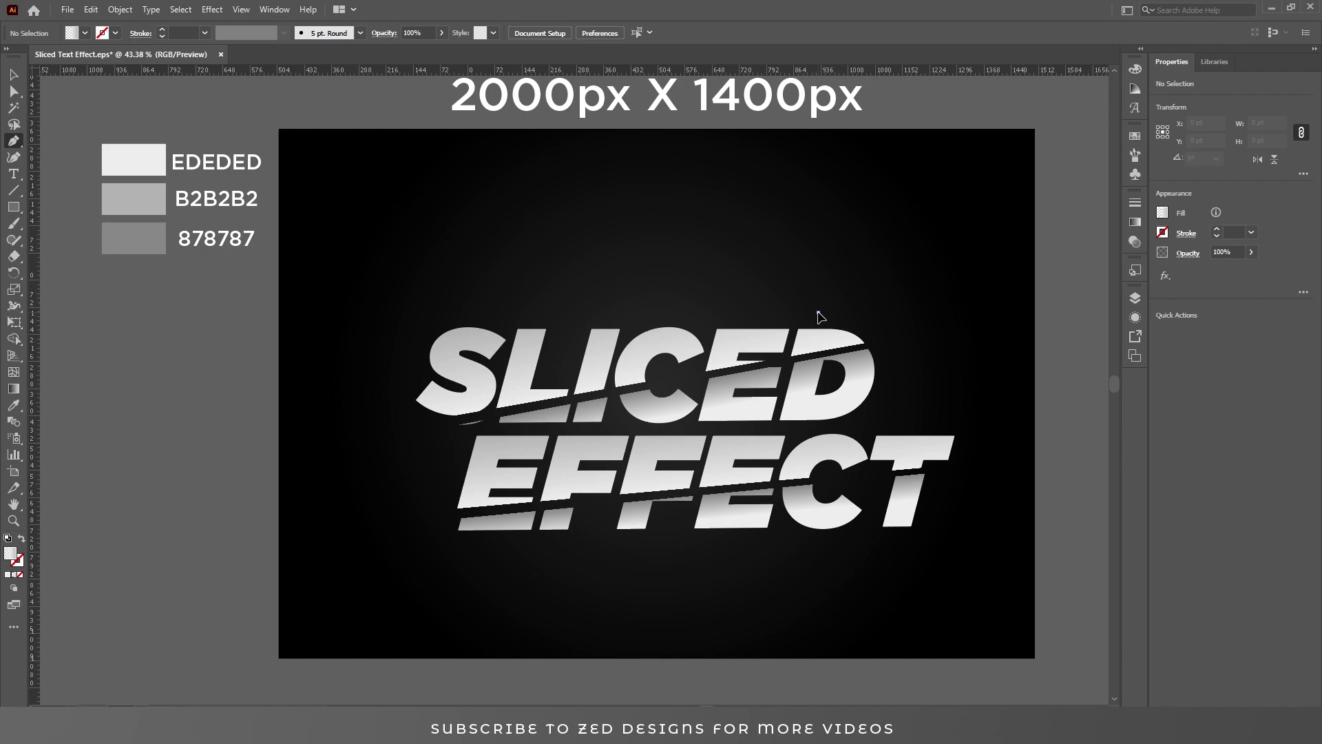
click(817, 311)
click(908, 283)
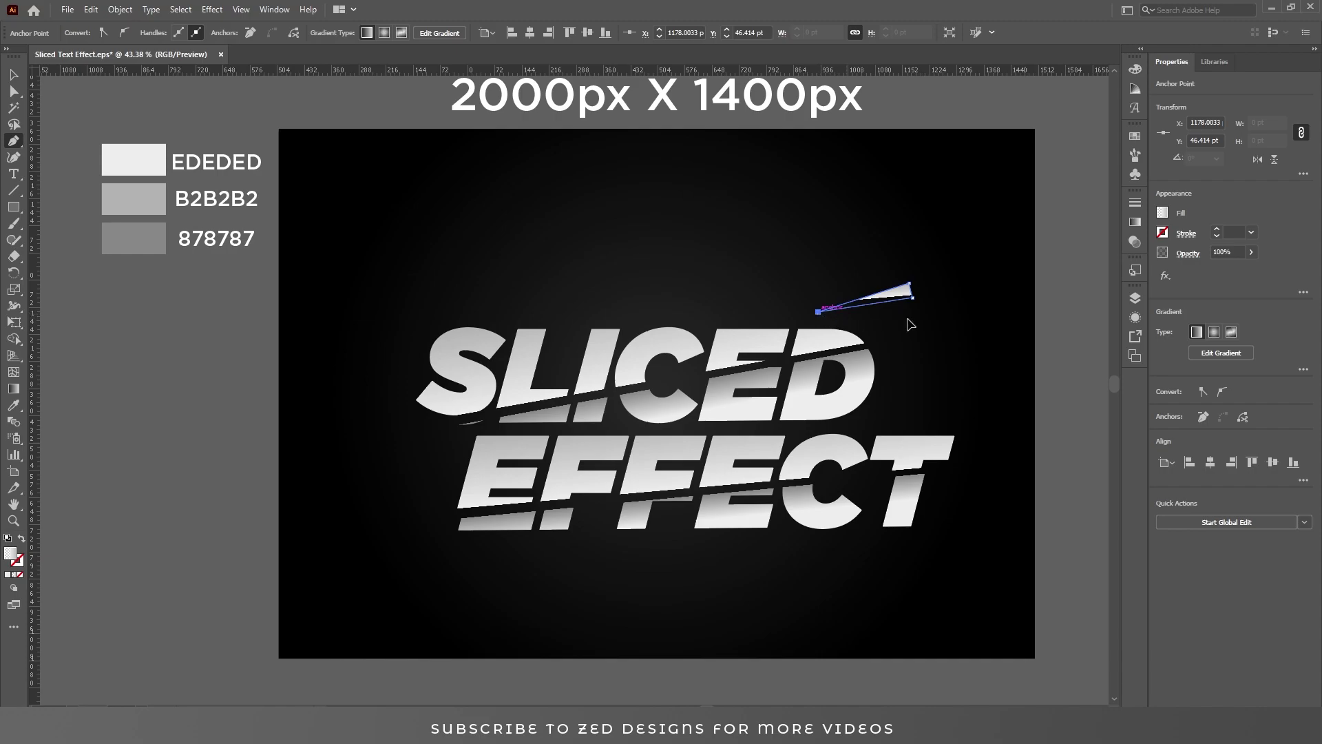
- Fill the wedge above the D with solid bright yellow and deselect it
double_click(10, 554)
drag(1071, 241, 1059, 148)
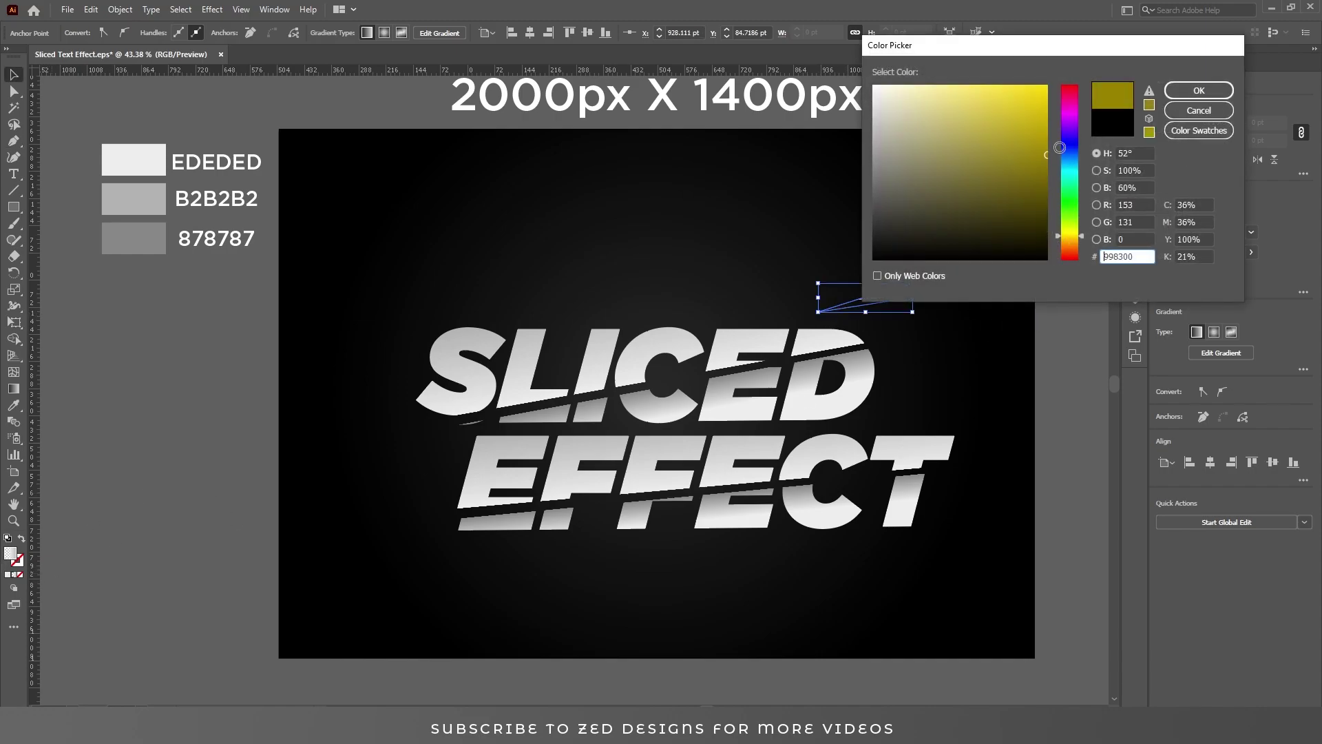
click(1168, 94)
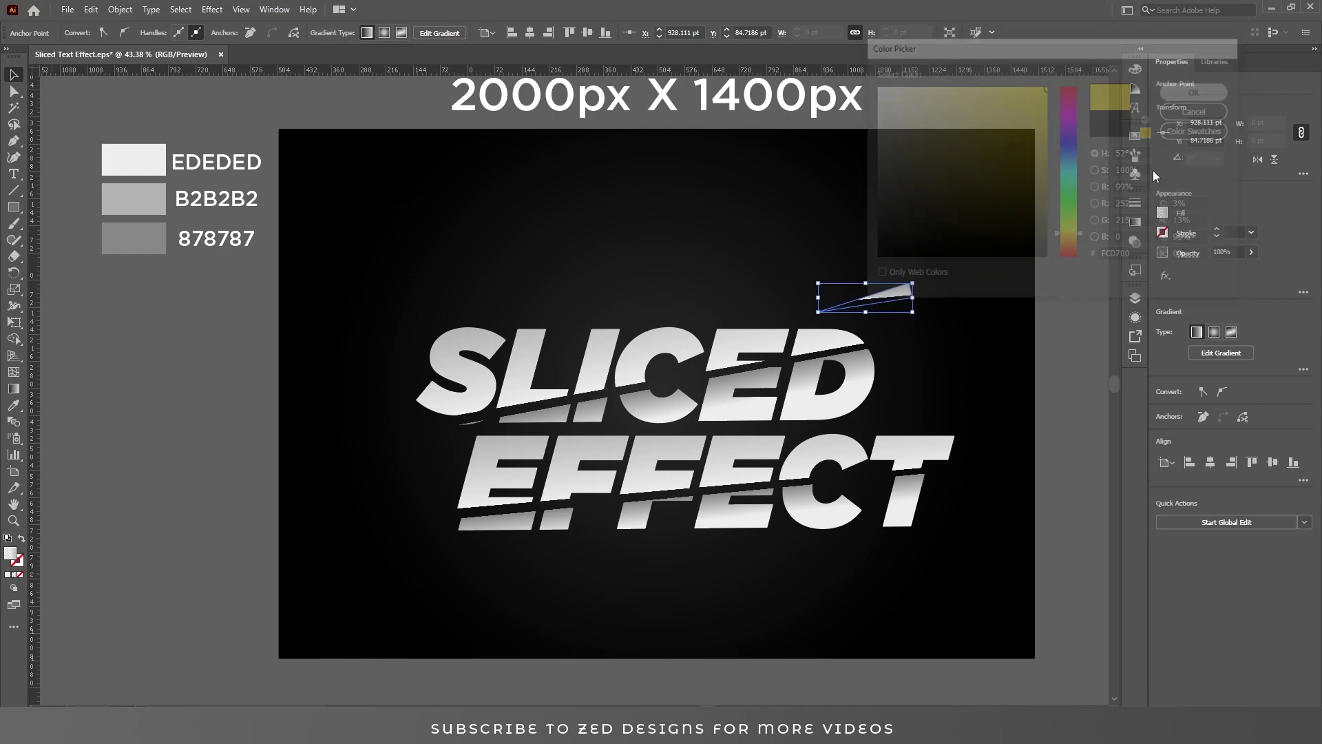
click(1049, 309)
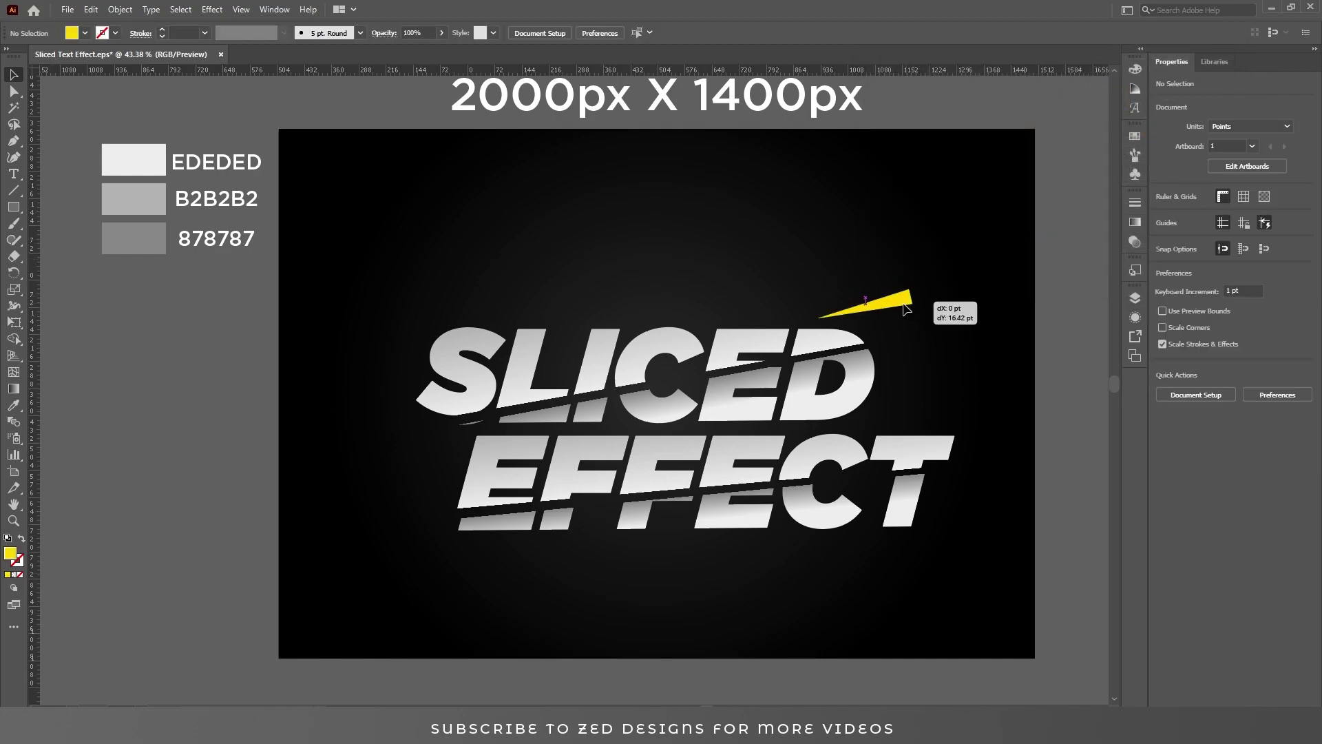
- Place flipped copies of the yellow wedge at the other three corners of the lettering, with the two beneath EFFECT smaller
alt+drag(896, 296, 936, 572)
click(1257, 159)
click(271, 340)
click(1257, 159)
click(420, 592)
click(523, 579)
click(1275, 159)
click(930, 593)
drag(912, 566, 909, 551)
click(888, 578)
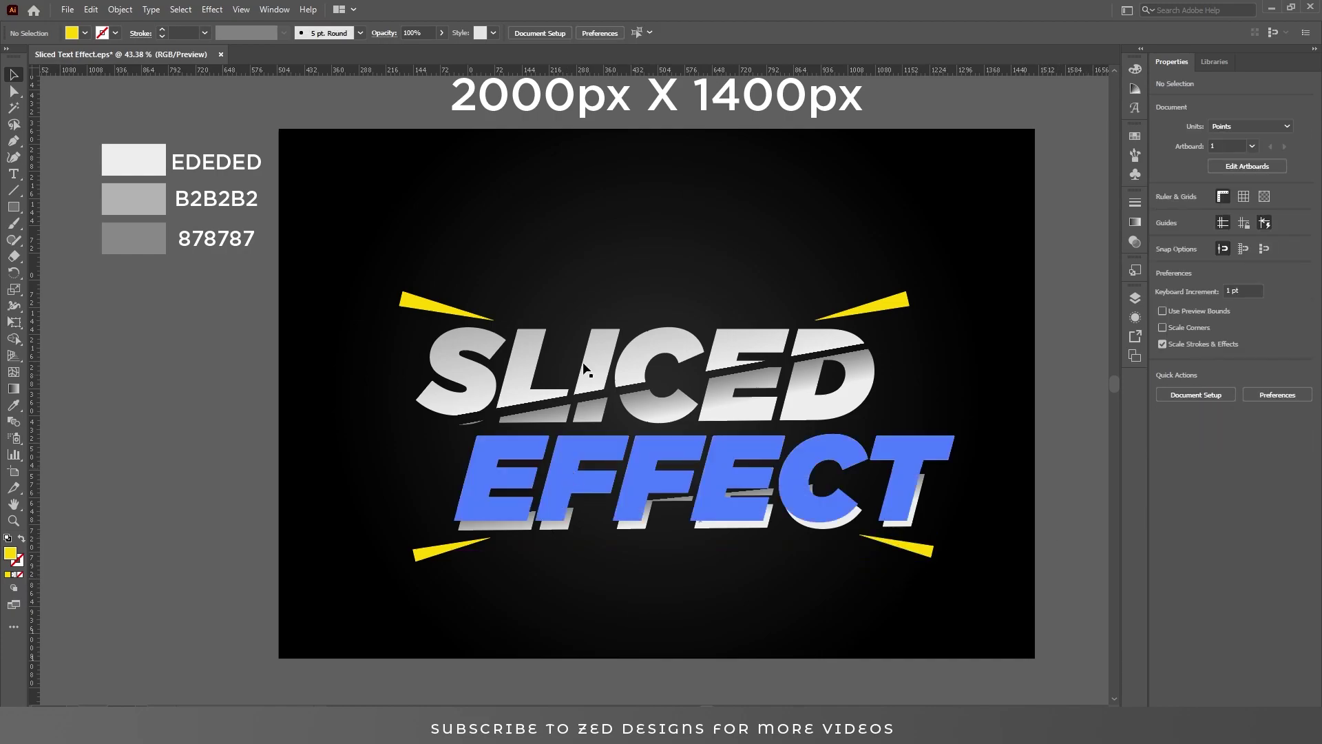
- Draw a small narrow yellow triangle about 83 pt tall above SLICED with the Pen tool and deselect it
key(p)
click(593, 273)
click(607, 273)
click(600, 305)
click(592, 273)
key(v)
click(344, 330)
- Place the small narrow triangle beneath the first F of EFFECT, with its tip pointing up at the letter
key(v)
drag(600, 286, 658, 526)
scroll(551, 565, up, 4)
scroll(643, 443, down, 4)
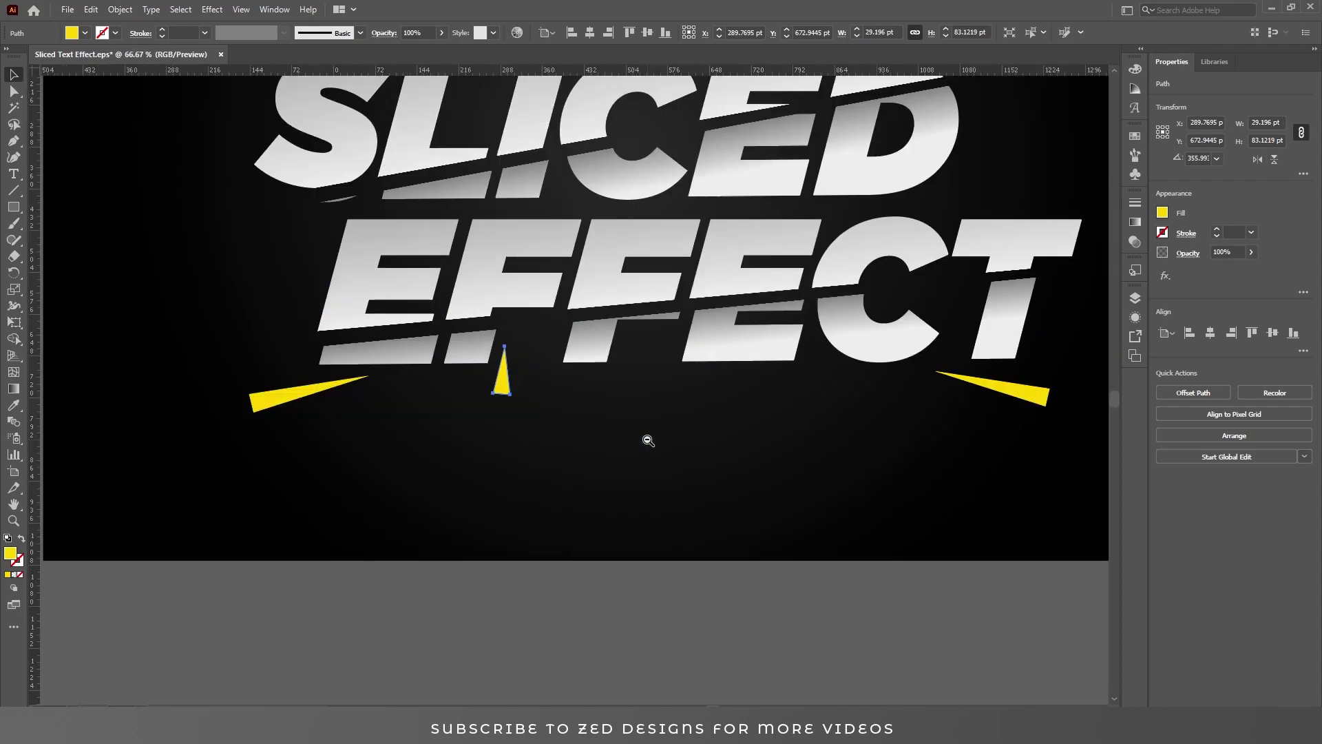
- Place a tilted copy of the small triangle above SLICED between the C and the E, pointing down
alt+drag(539, 561, 703, 301)
click(815, 298)
click(764, 289)
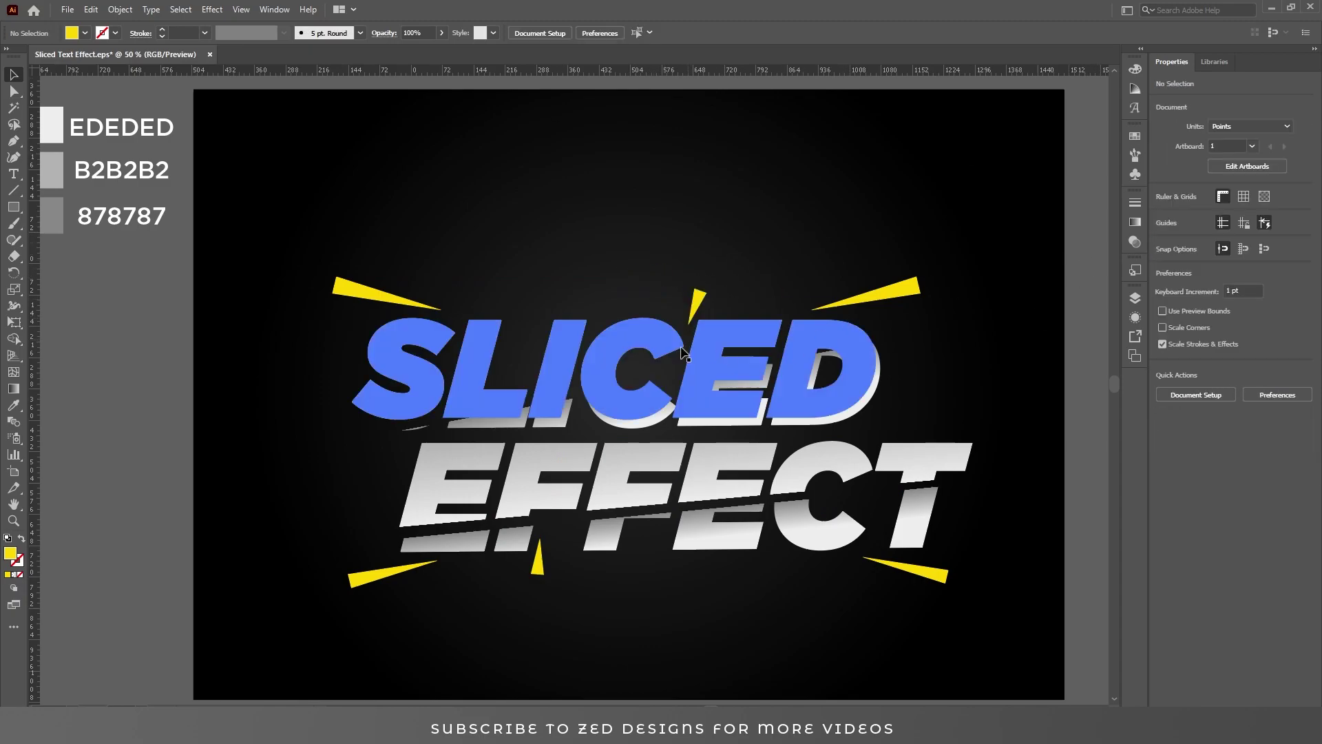
- Place a smaller copy of the lower-right yellow wedge beside the T of EFFECT, with its tip toward the letter, and deselect it
alt+drag(928, 581, 986, 479)
click(1273, 162)
click(964, 407)
click(1089, 373)
drag(998, 464, 991, 493)
click(1067, 458)
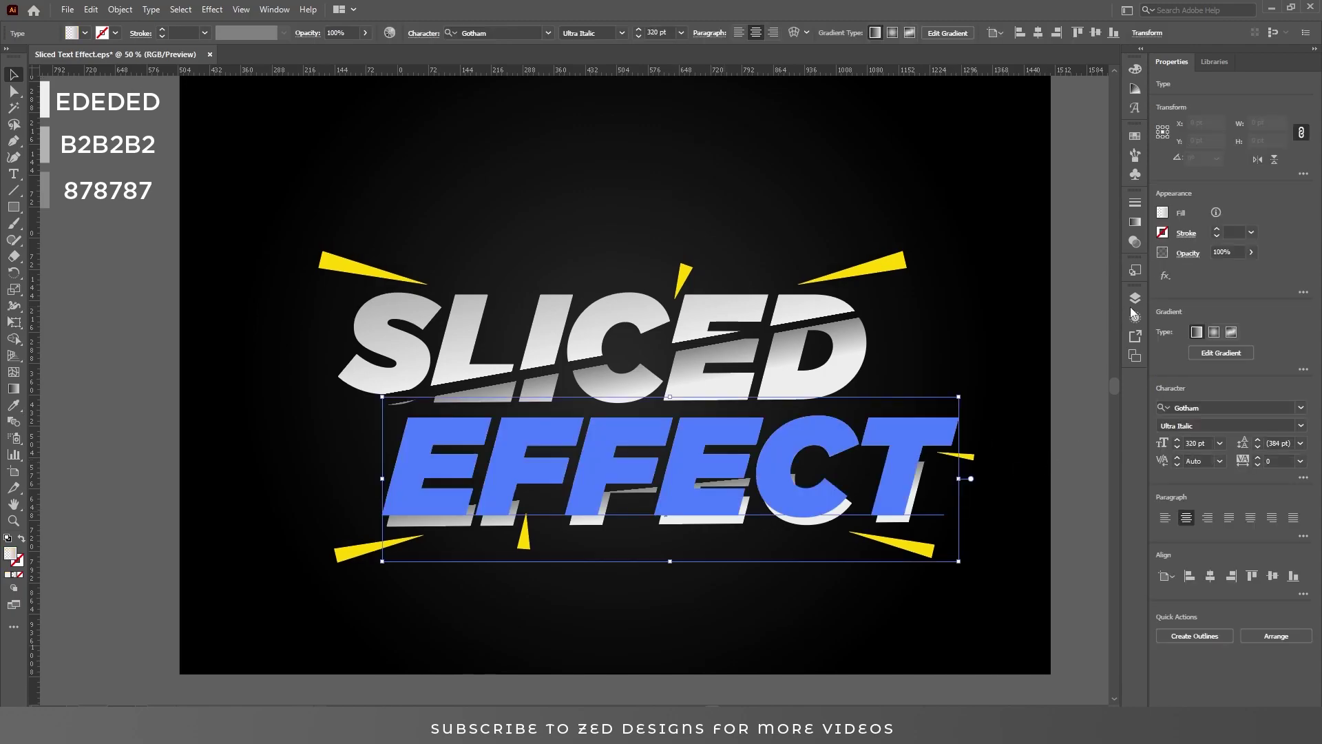